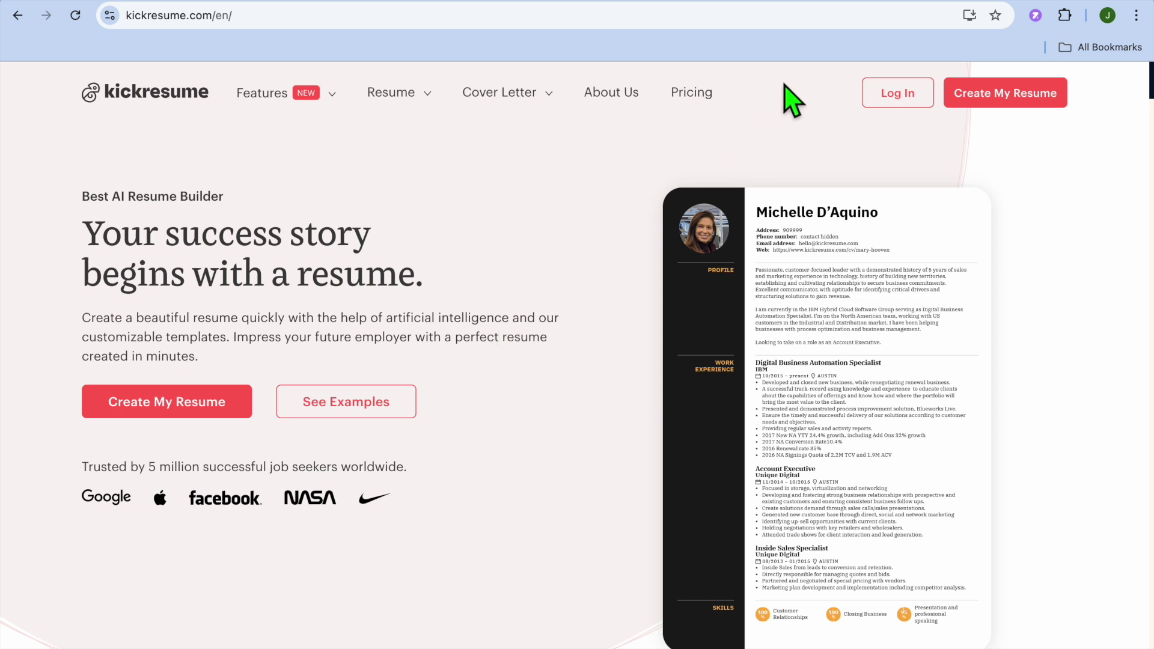
# Browse Kickresume's pricing plans, including the free tier, then go to account sign-up.
pyautogui.click(701, 92)
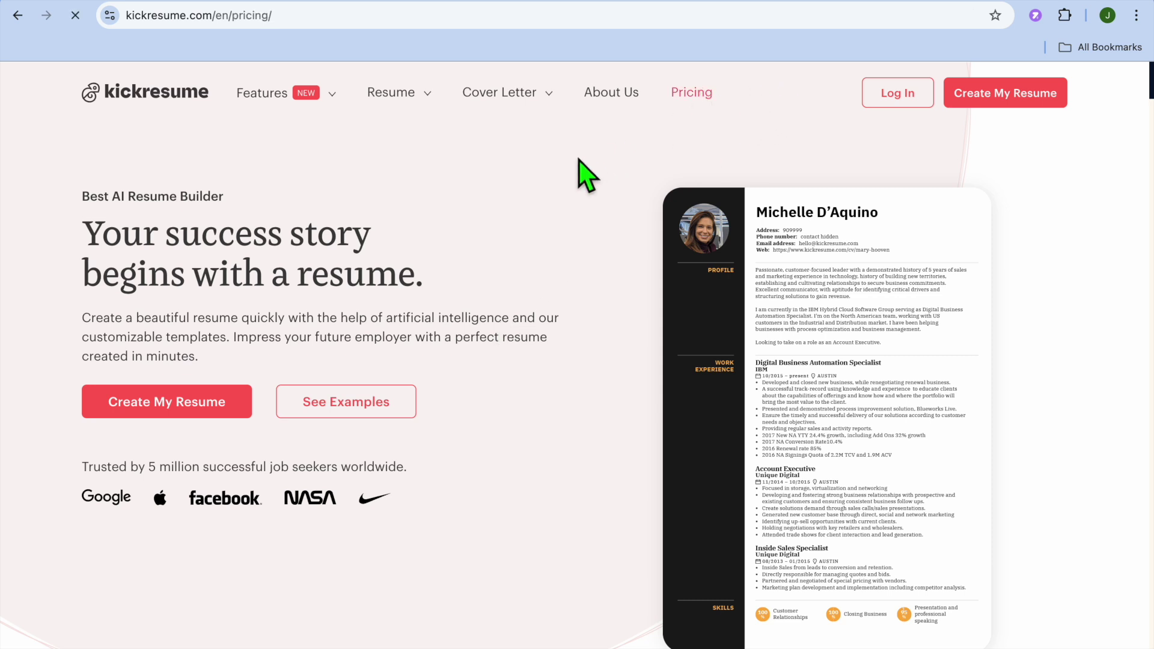
pyautogui.scroll(-2, 588, 176)
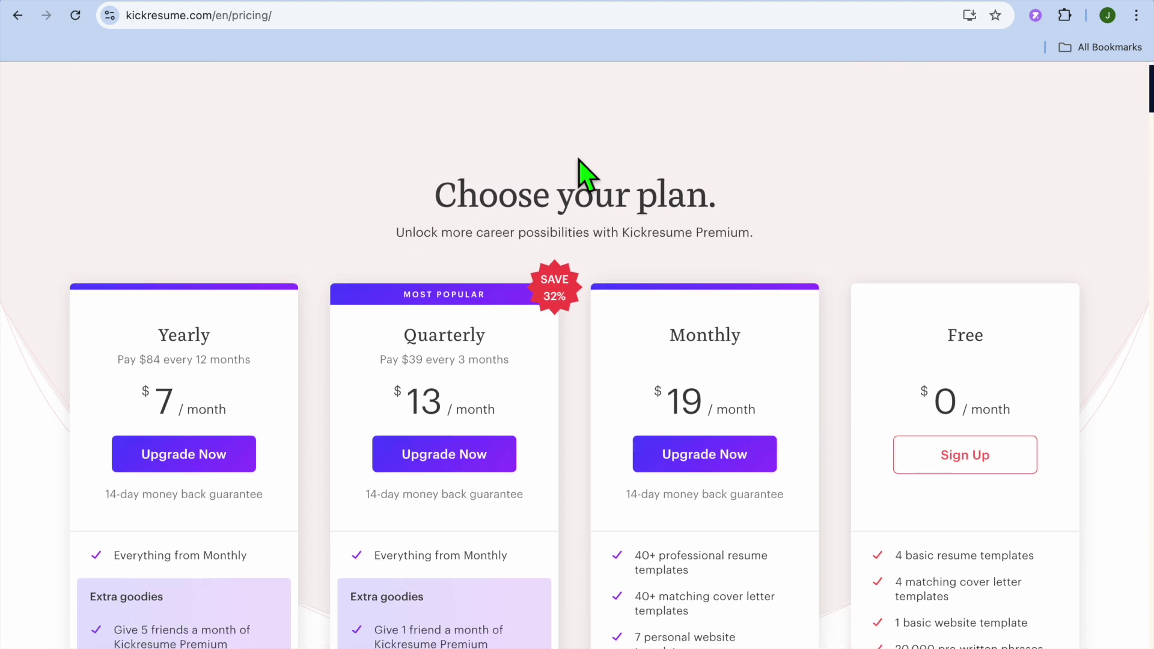
pyautogui.scroll(-2, 960, 261)
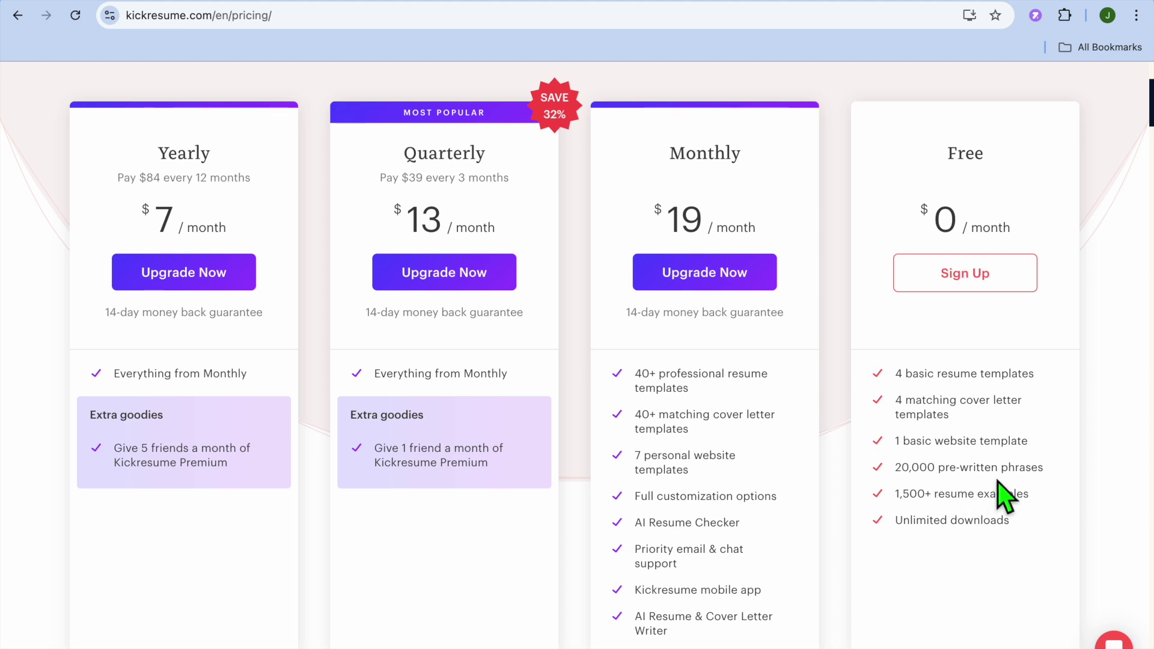
pyautogui.scroll(4, 987, 528)
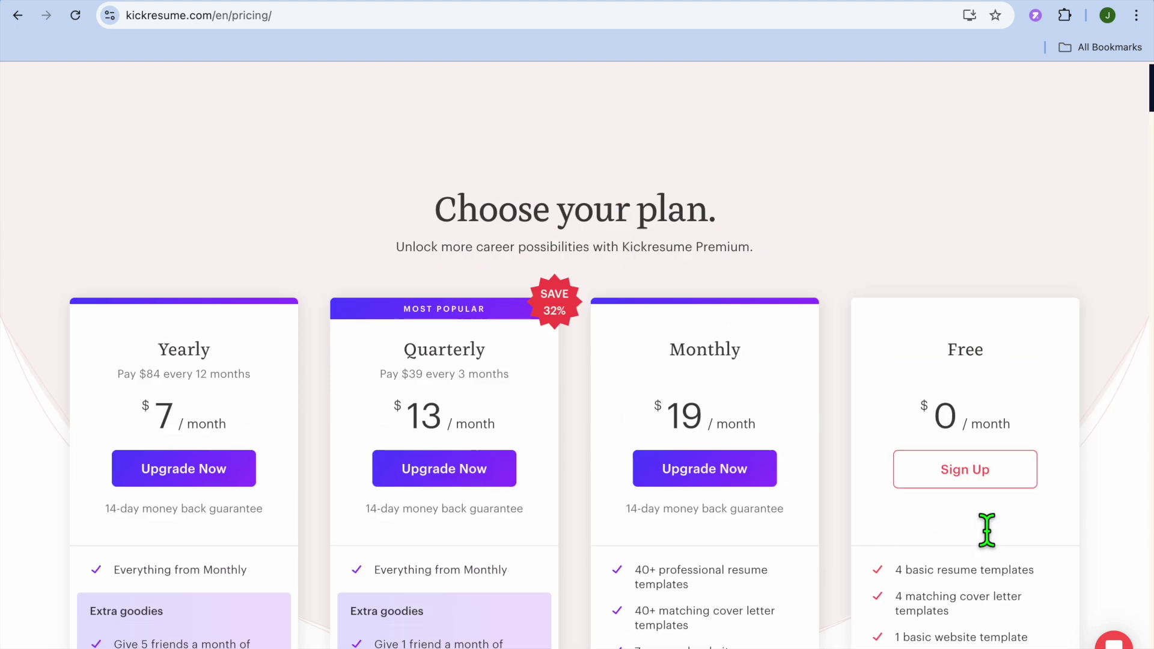
pyautogui.click(1000, 97)
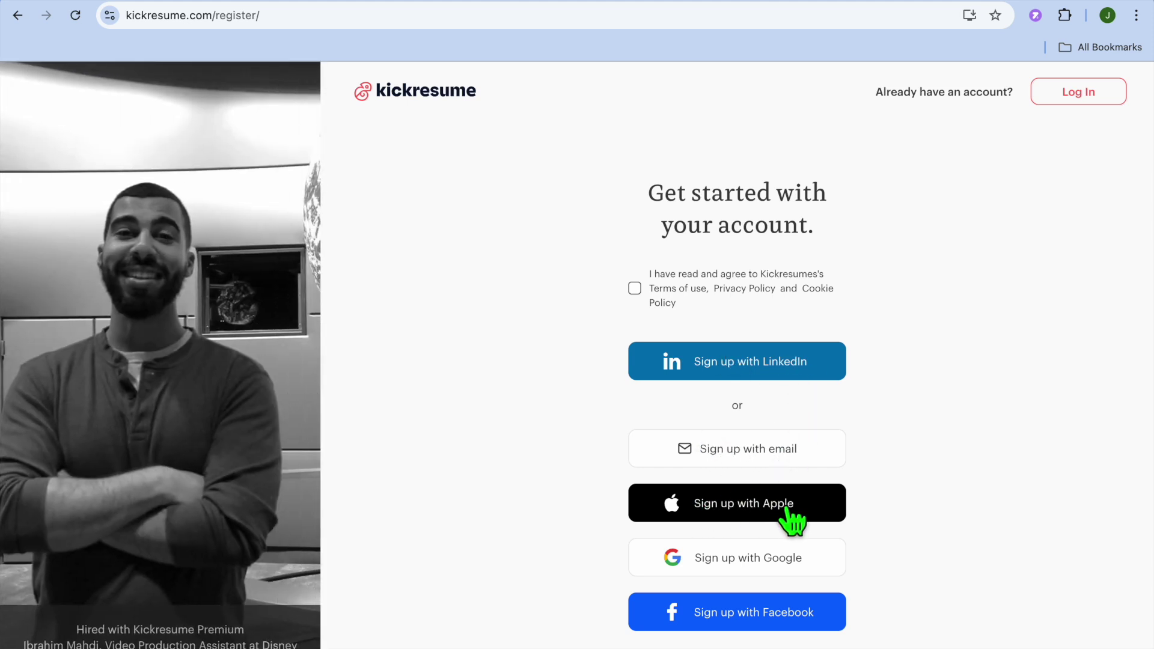
# Sign up for Kickresume with a Google account.
pyautogui.click(769, 559)
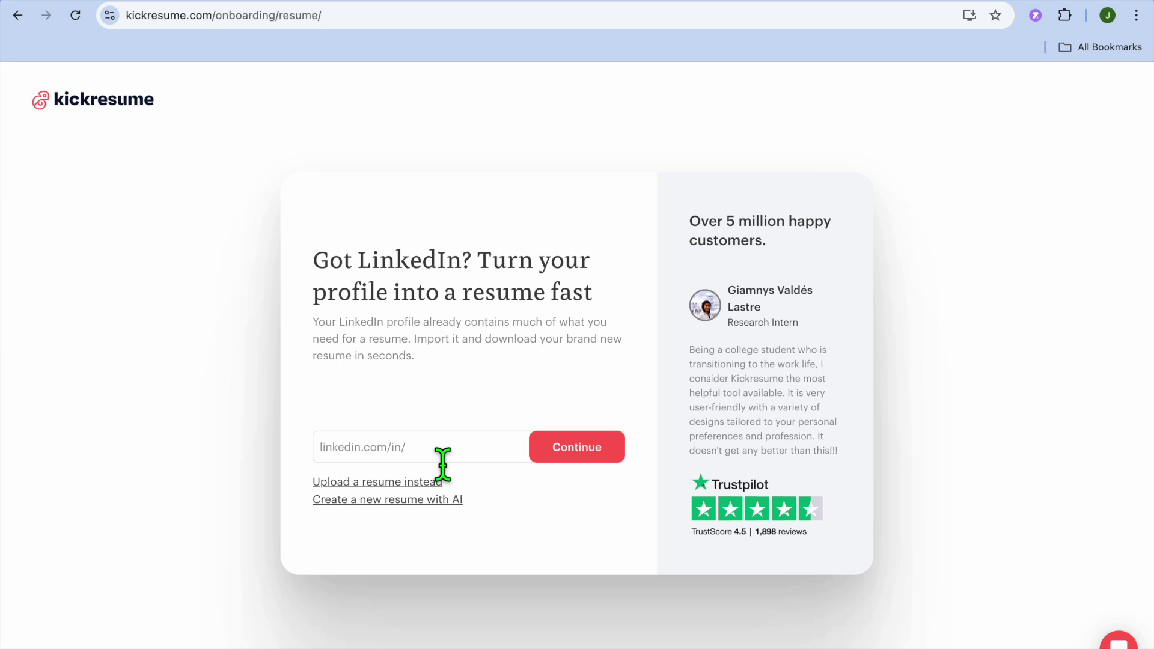
# Start an AI resume using the autofilled name and the job title LANDSCAPER.
pyautogui.click(388, 500)
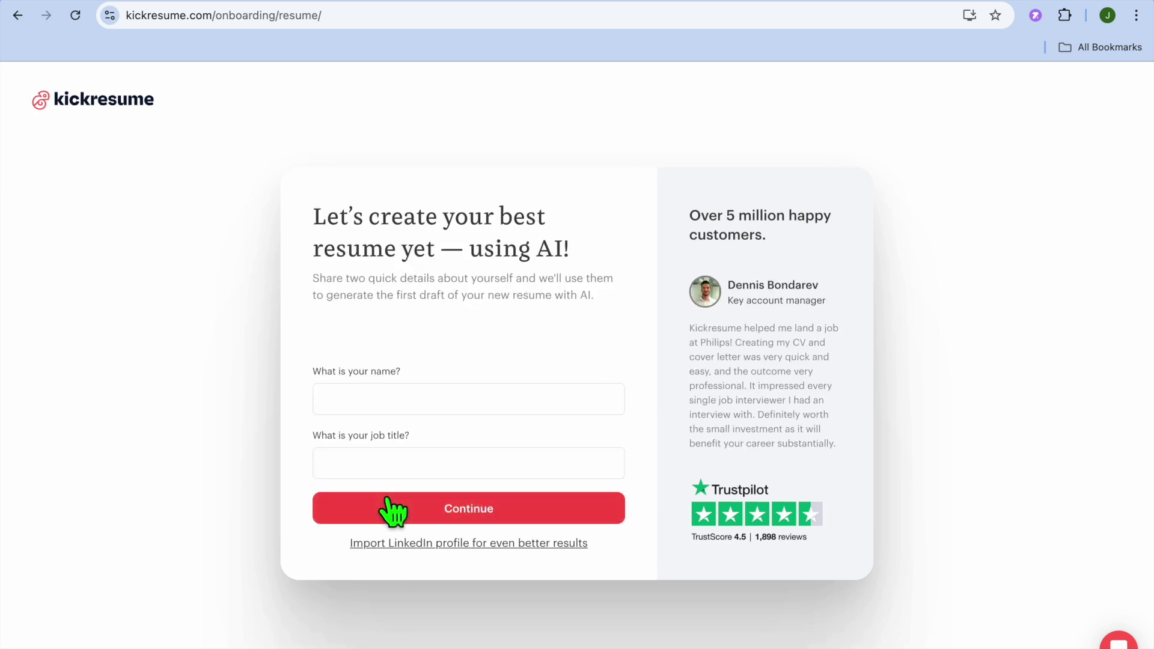
pyautogui.click(401, 408)
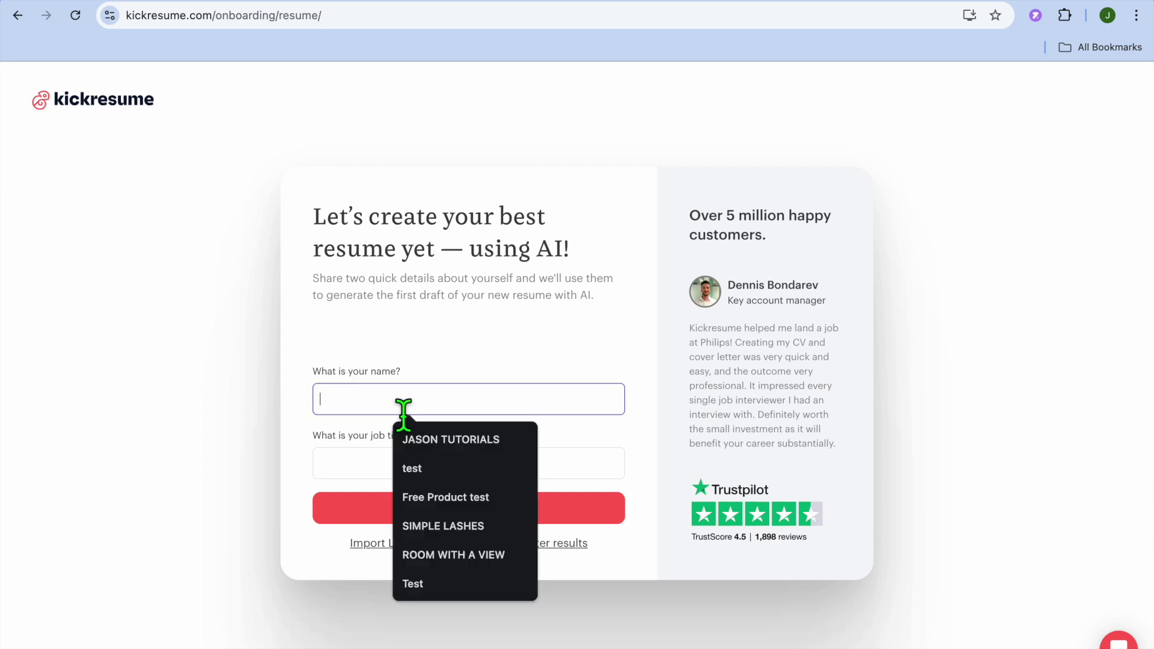
pyautogui.click(434, 438)
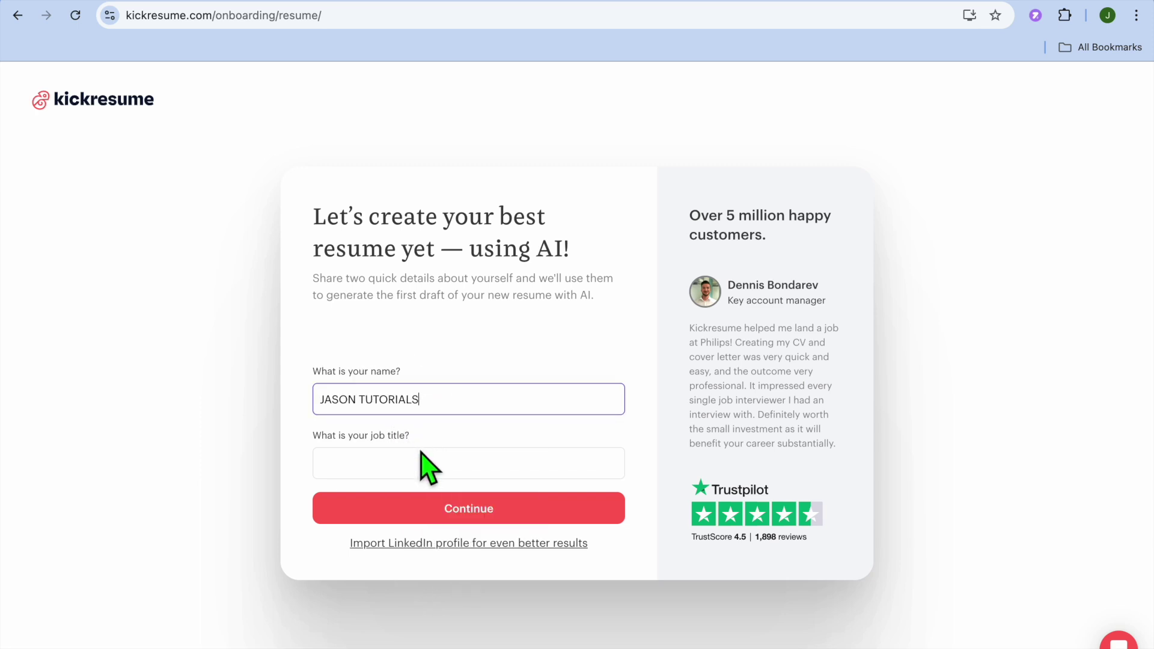
pyautogui.click(402, 474)
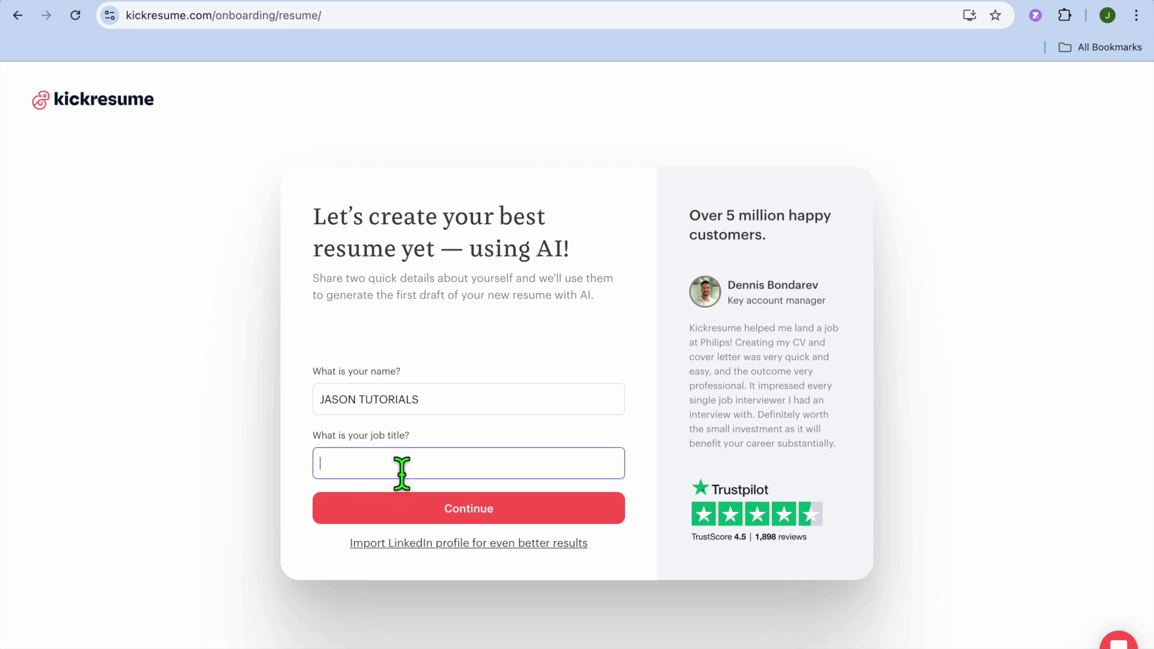
pyautogui.write('LANDSCAPER')
pyautogui.click(426, 502)
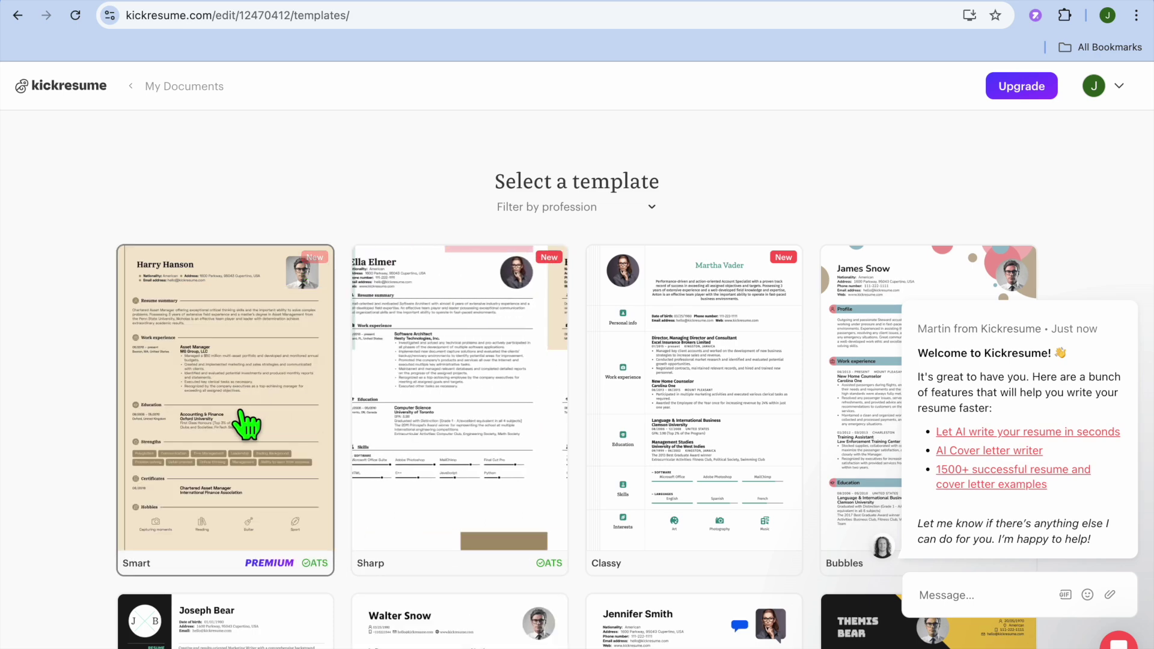
# Close the welcome chat and pick the free Basic template from the template grid.
pyautogui.scroll(-2, 522, 412)
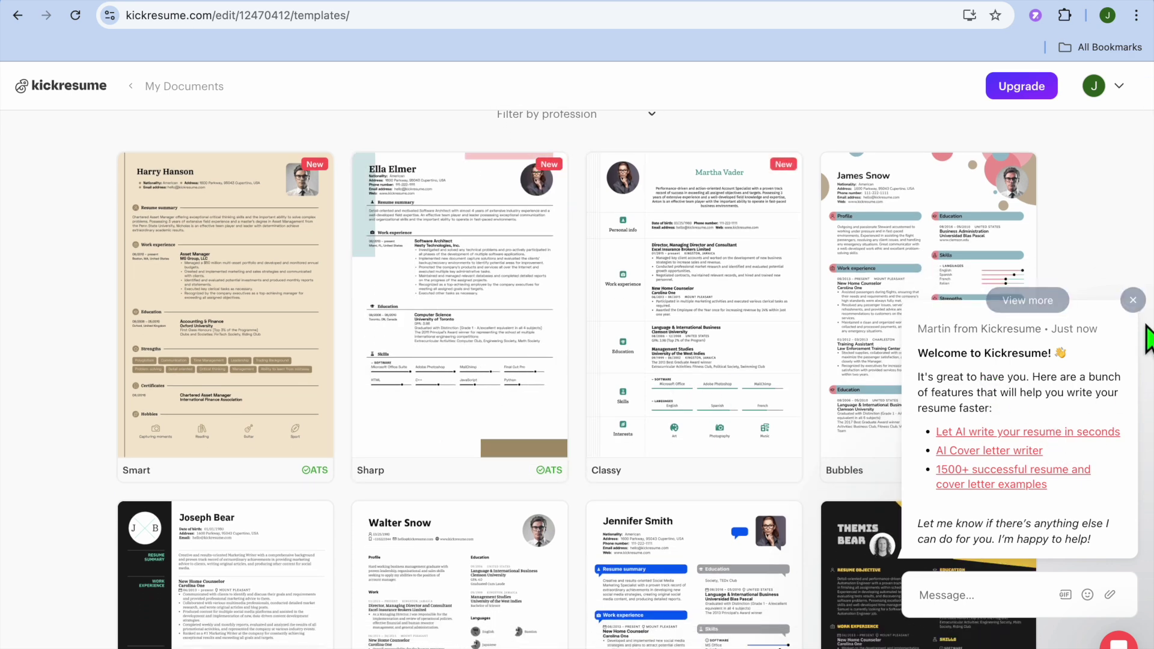
pyautogui.click(1134, 300)
pyautogui.scroll(-3, 819, 367)
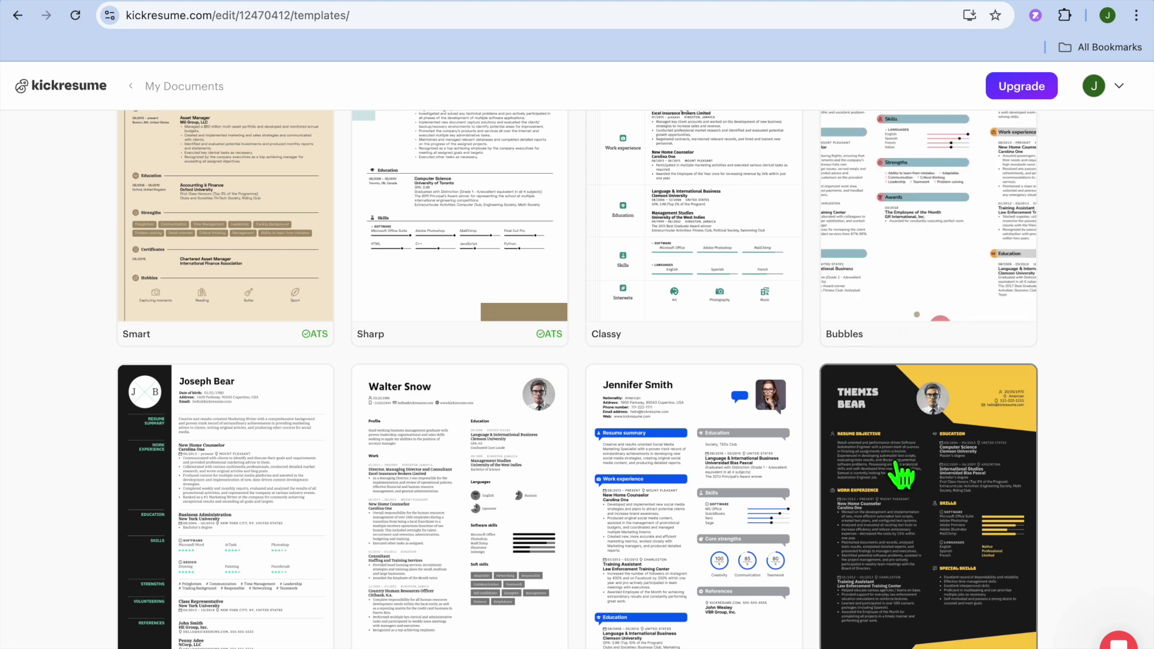
pyautogui.scroll(-1, 902, 475)
pyautogui.scroll(-1, 742, 479)
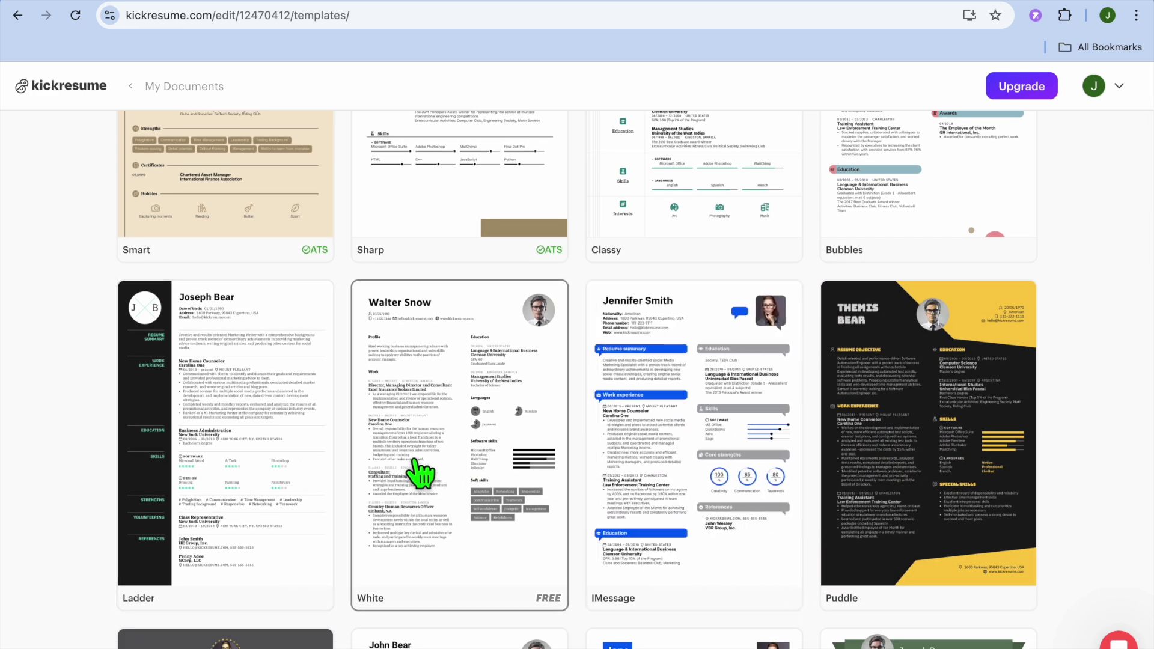
pyautogui.scroll(-3, 419, 473)
pyautogui.scroll(-3, 421, 457)
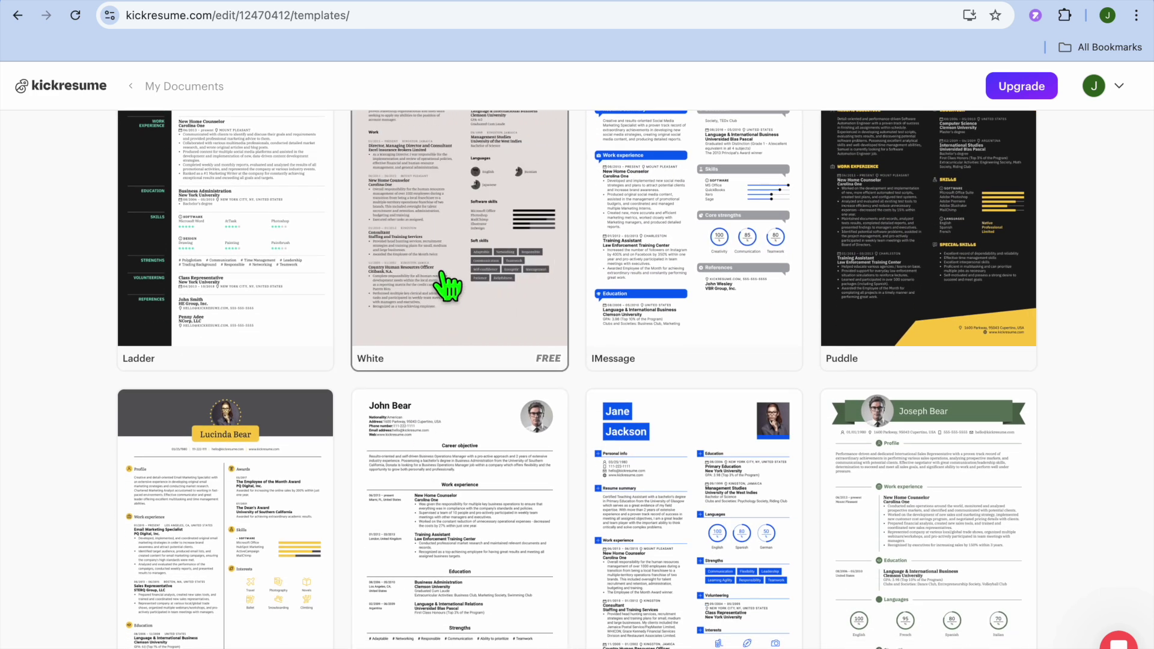
pyautogui.scroll(-3, 428, 564)
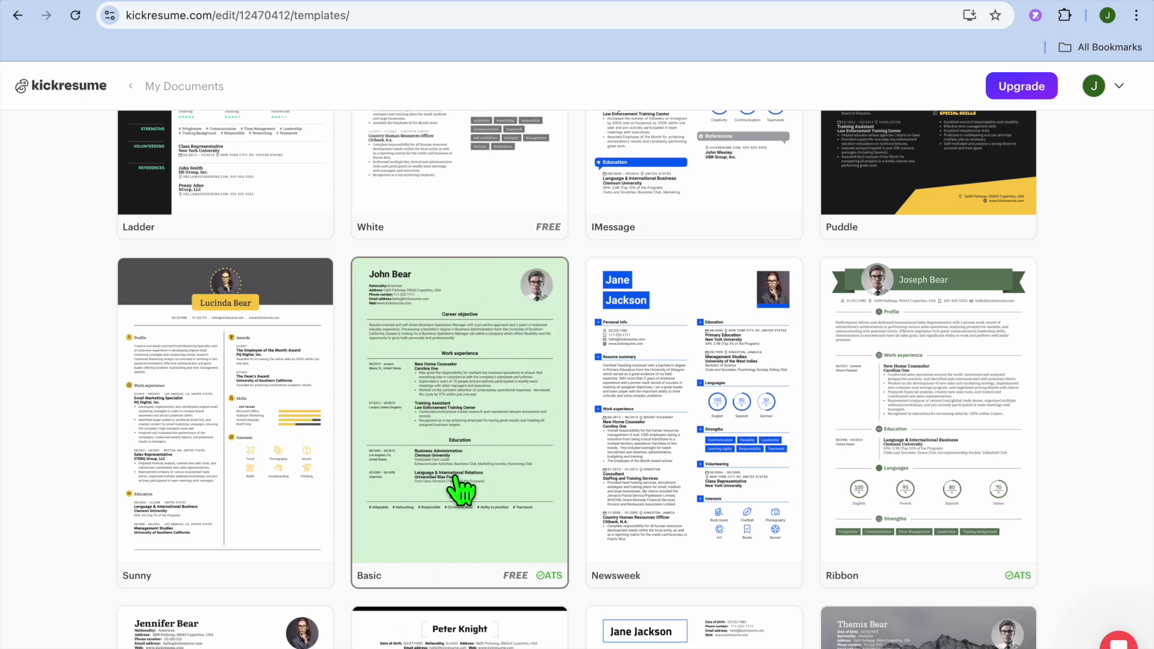
pyautogui.click(460, 490)
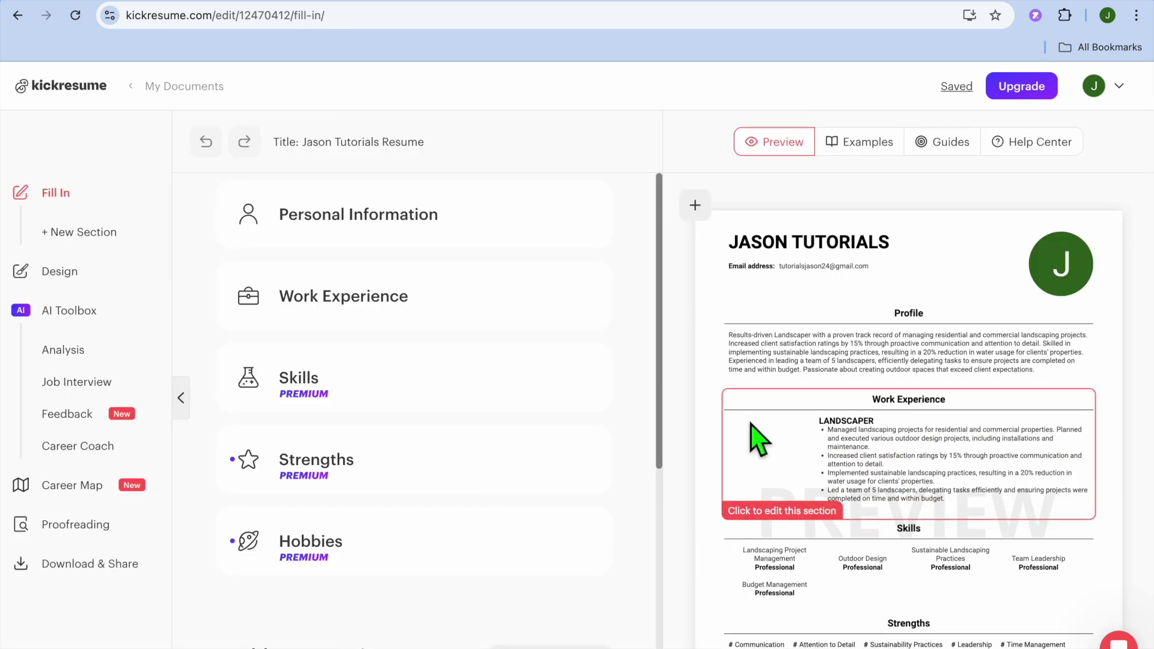
# Open the AI-written Profile text for editing and scroll back up the form.
pyautogui.click(803, 367)
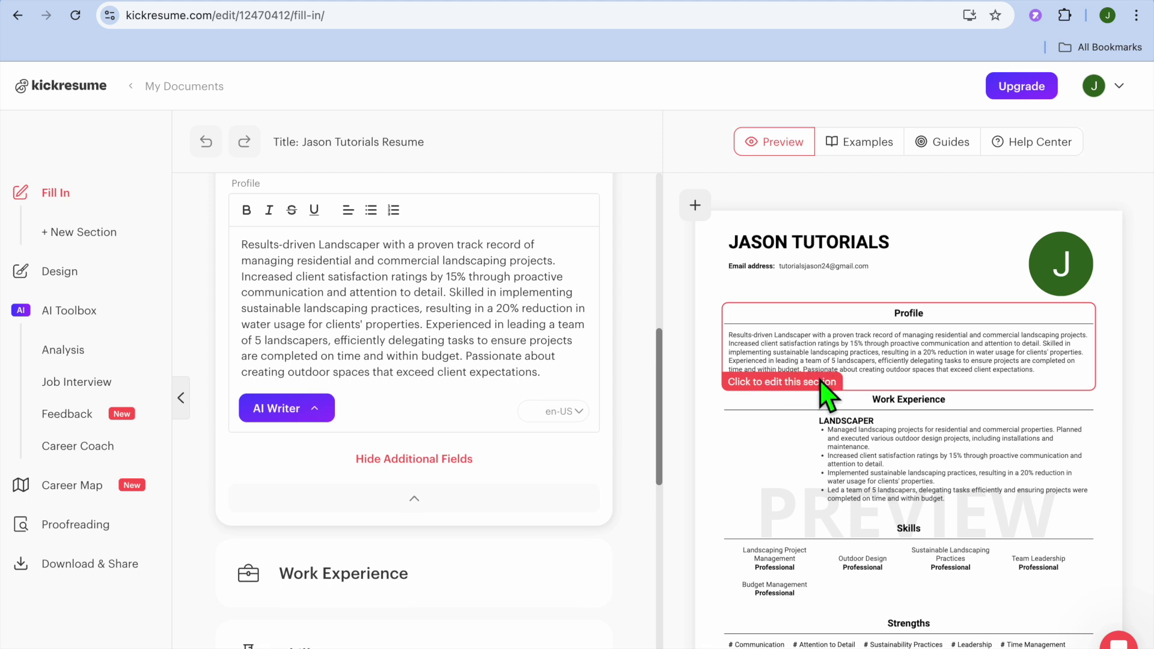
pyautogui.scroll(2, 436, 360)
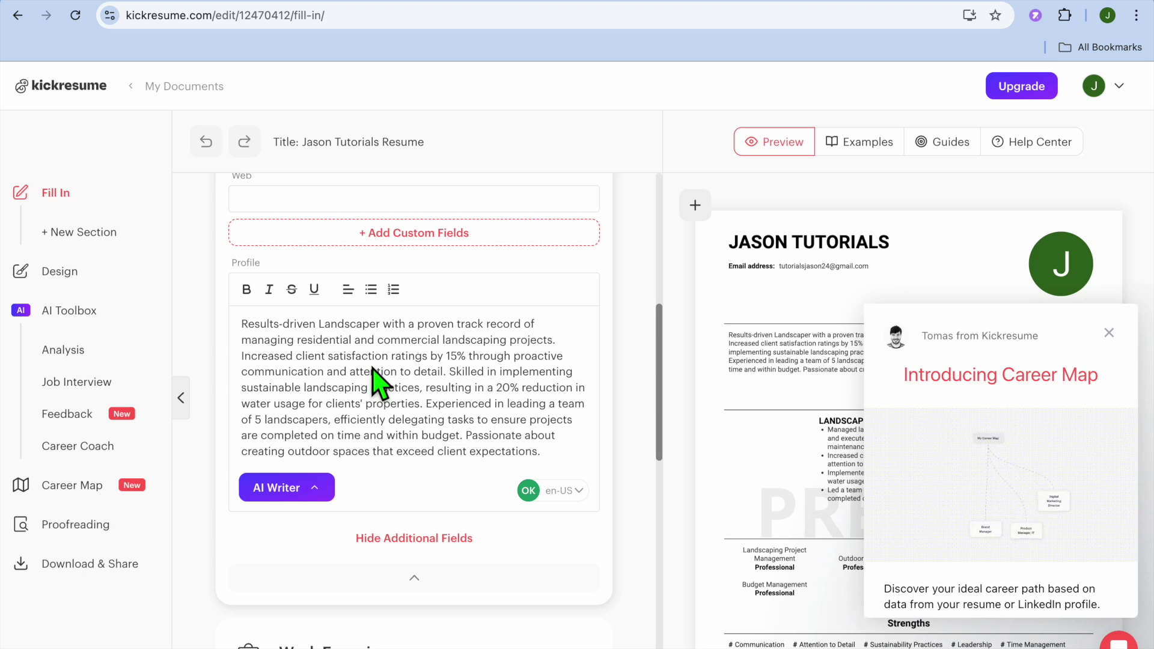
pyautogui.scroll(1, 442, 397)
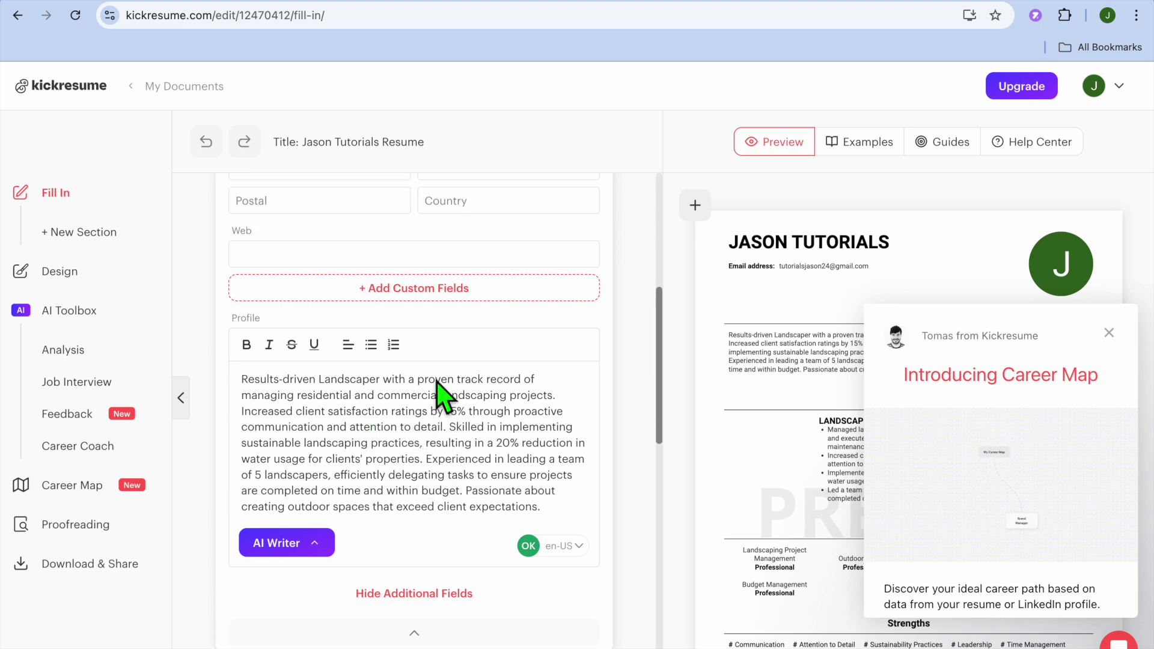
pyautogui.scroll(1, 442, 394)
pyautogui.scroll(1, 441, 397)
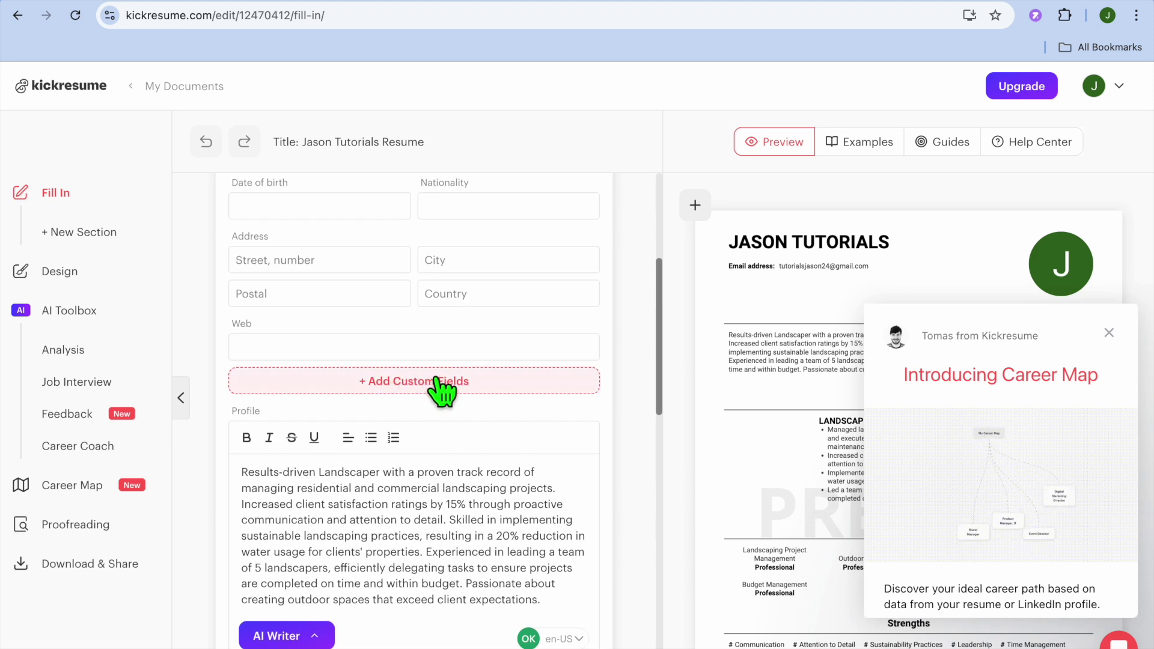
# Add an empty custom field to personal information and dismiss the Career Map announcement.
pyautogui.click(446, 389)
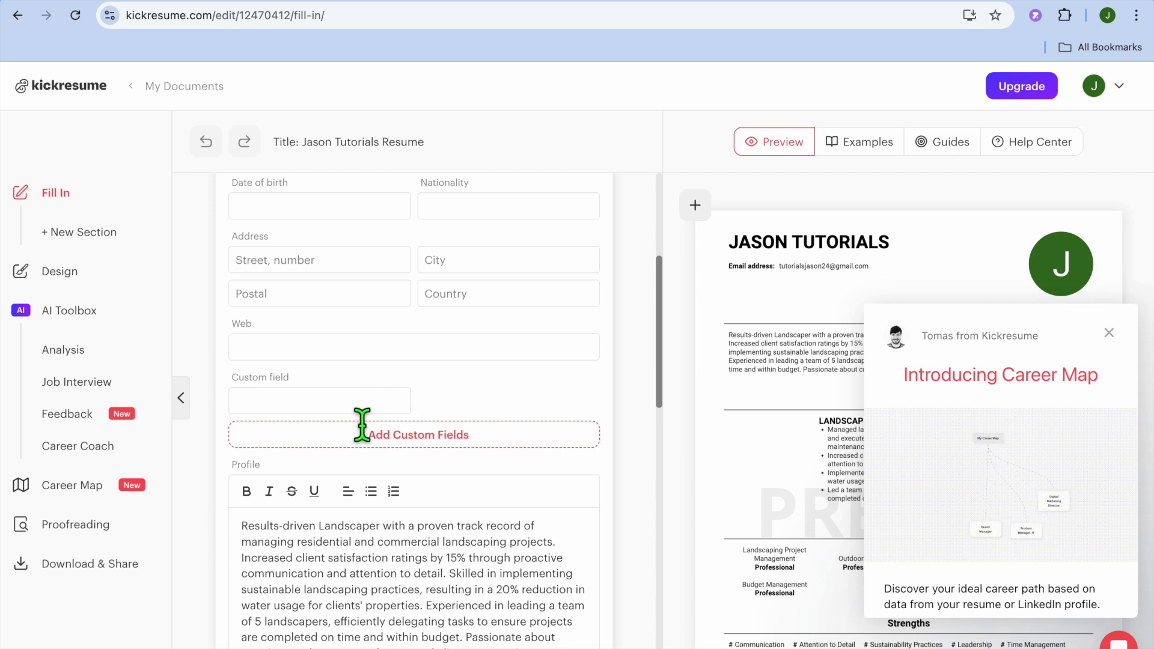
pyautogui.scroll(2, 361, 421)
pyautogui.scroll(2, 363, 431)
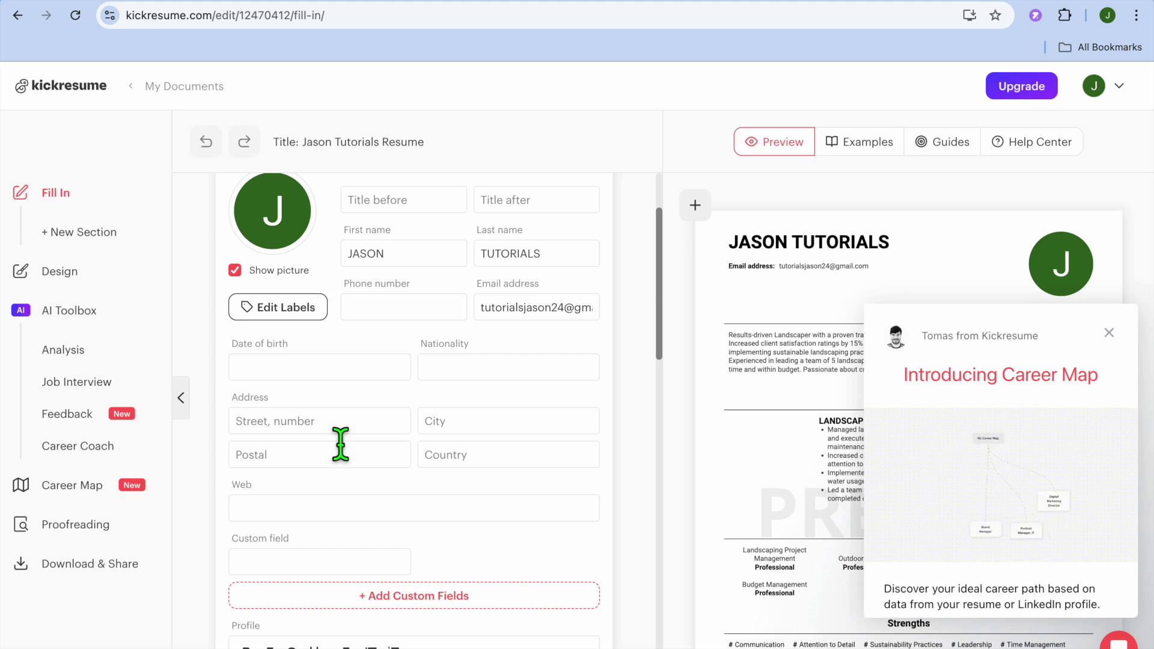
pyautogui.click(1109, 333)
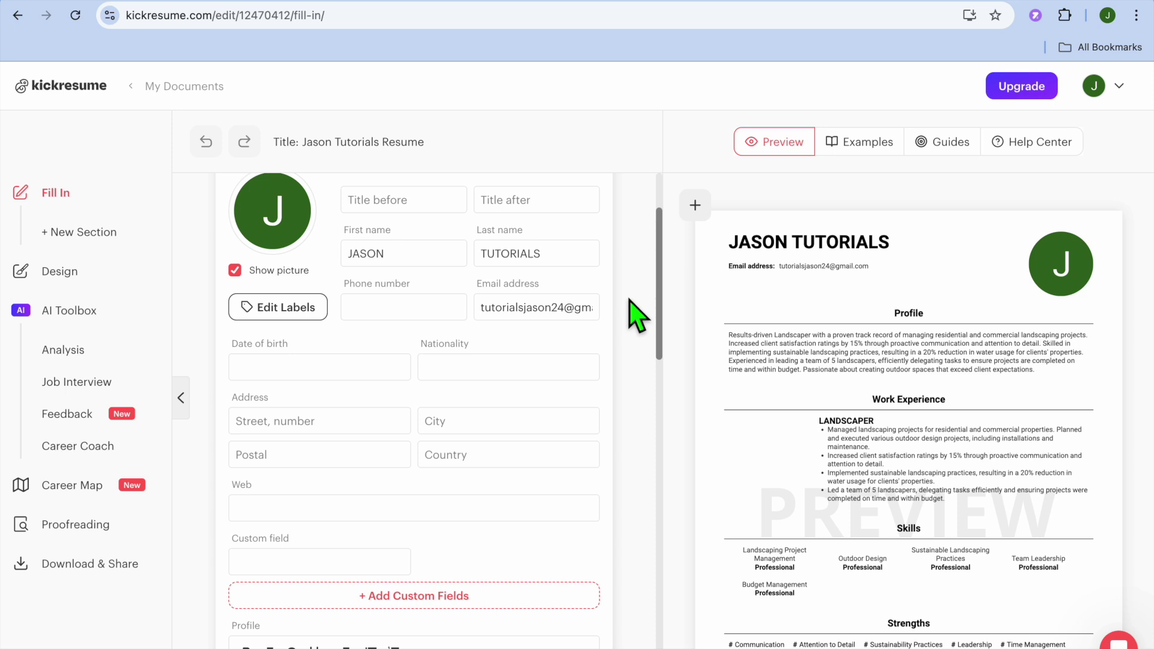
# Scroll through the Fill In form to reach the Add New Section list.
pyautogui.scroll(2, 636, 314)
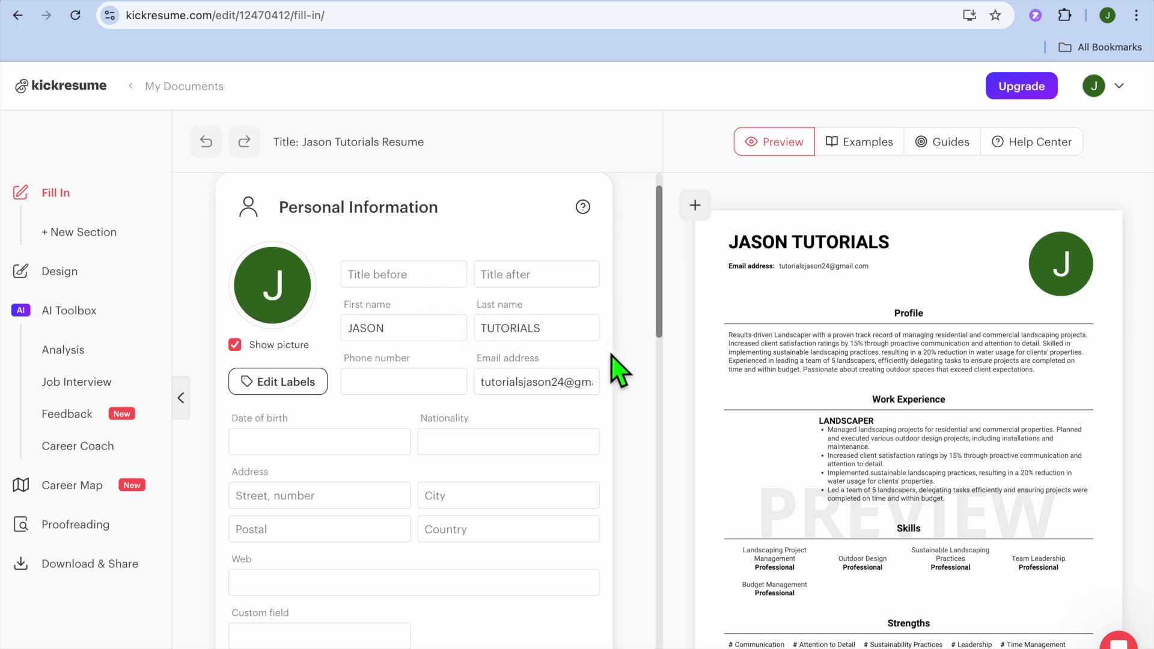
pyautogui.scroll(-15, 618, 370)
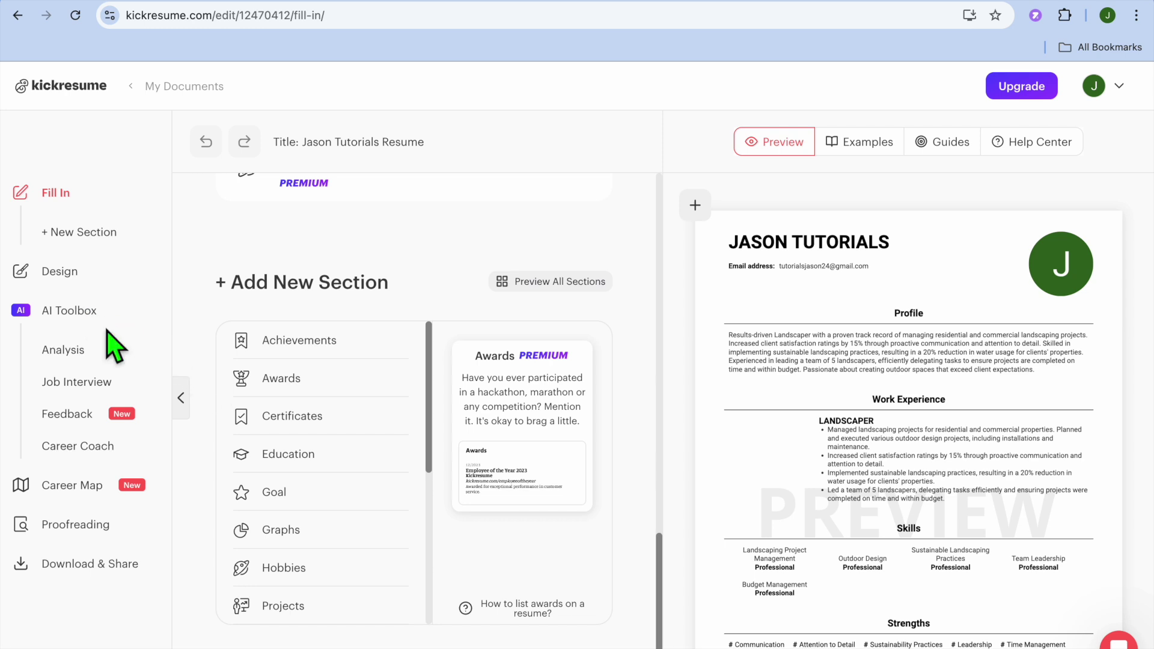
# Review the Basic template's Design customization panel, then open the AI Job Interview preparation page.
pyautogui.click(63, 273)
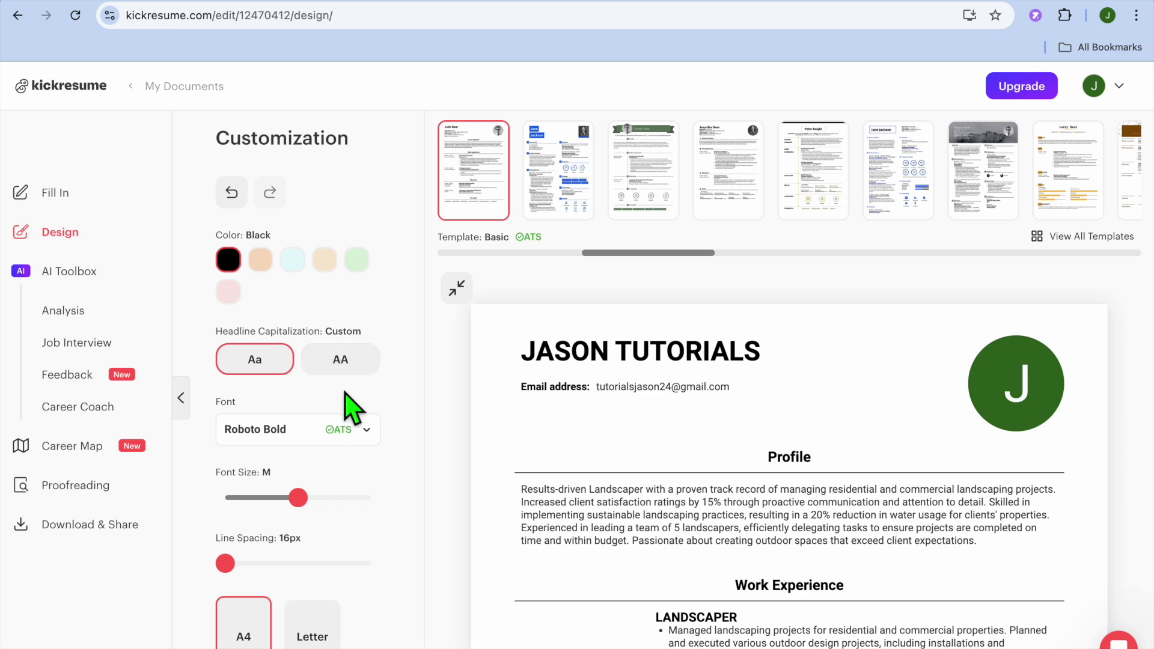
pyautogui.scroll(-6, 346, 394)
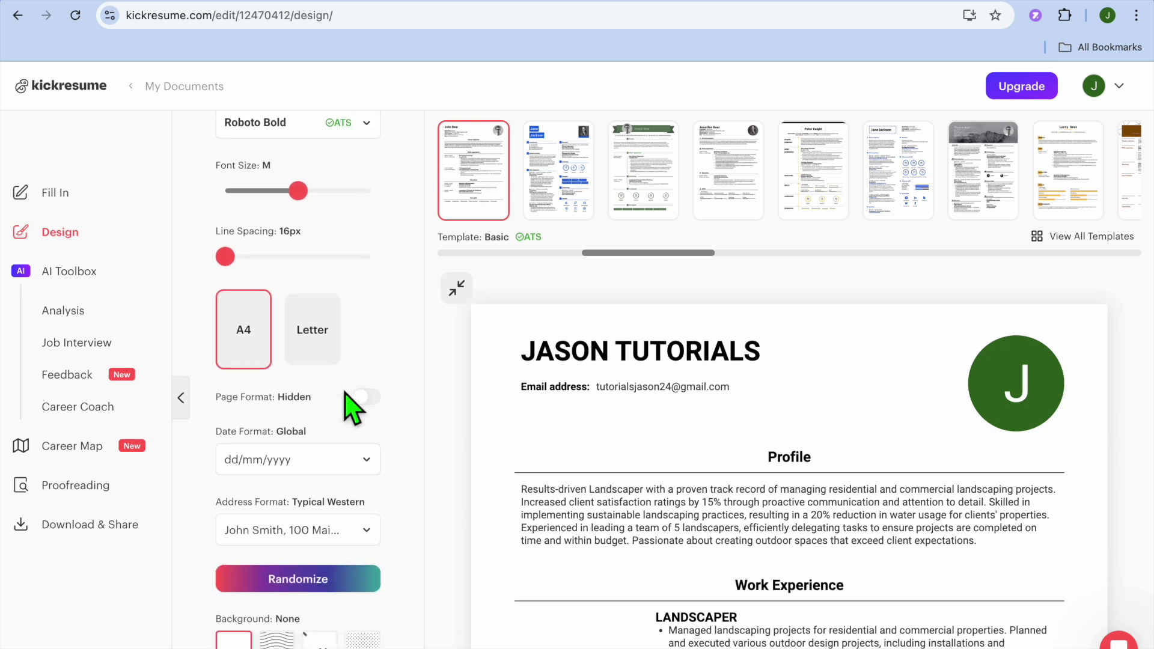
pyautogui.scroll(-2, 352, 404)
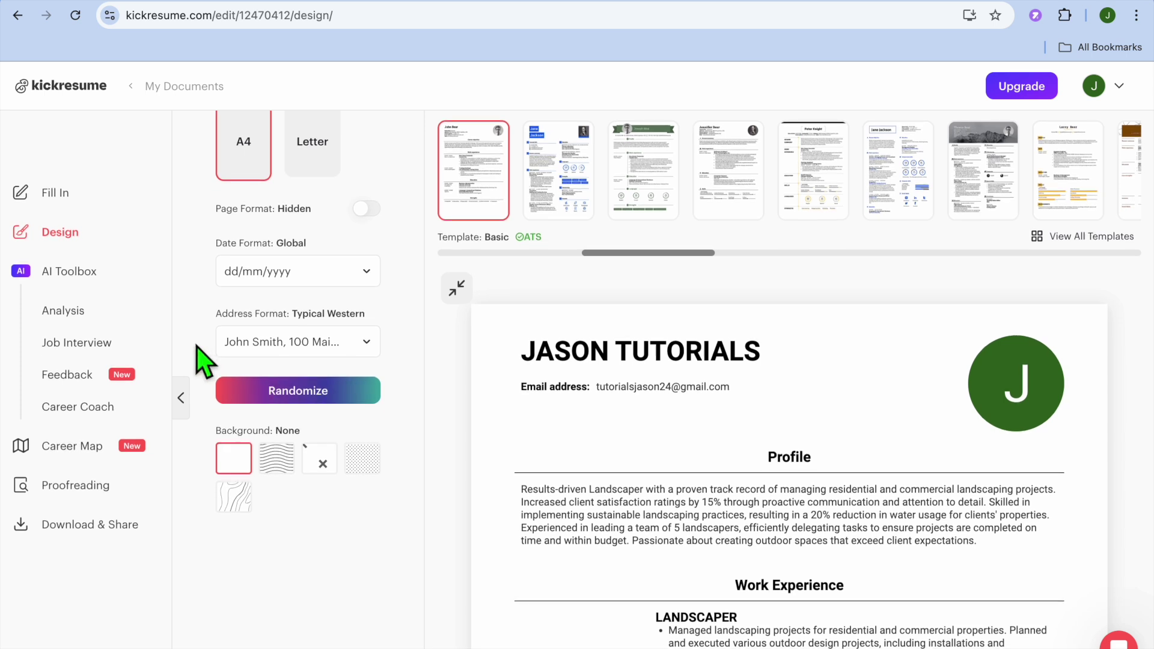
pyautogui.click(99, 359)
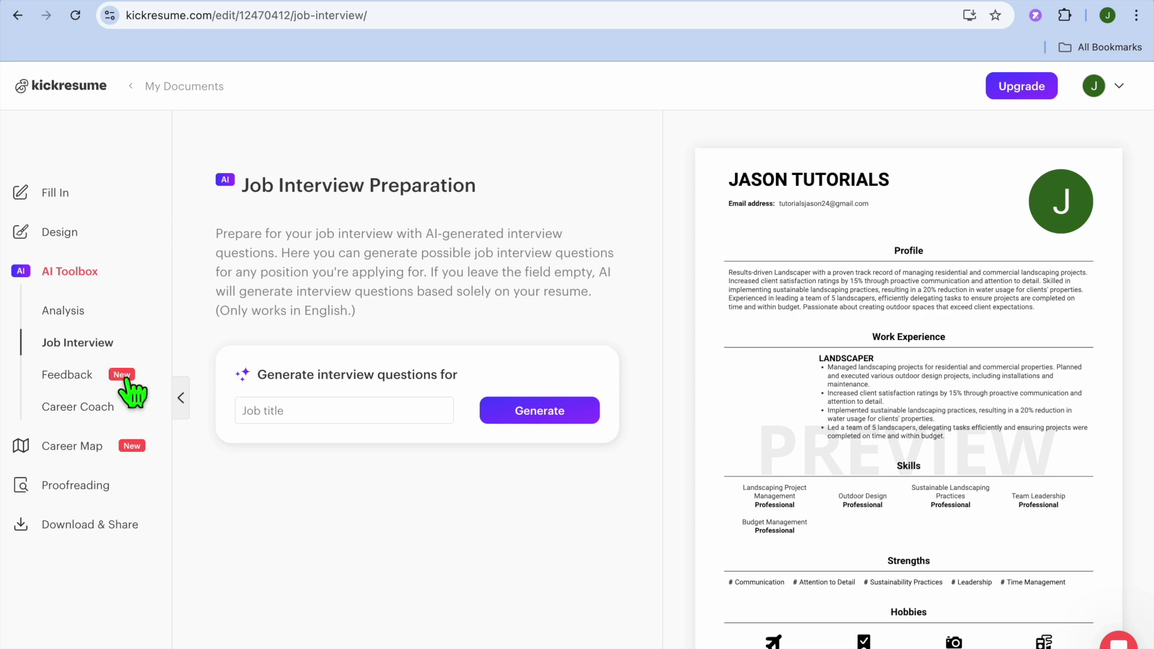
# Open the AI Career Coach, then move on to the Download & Share page.
pyautogui.click(97, 408)
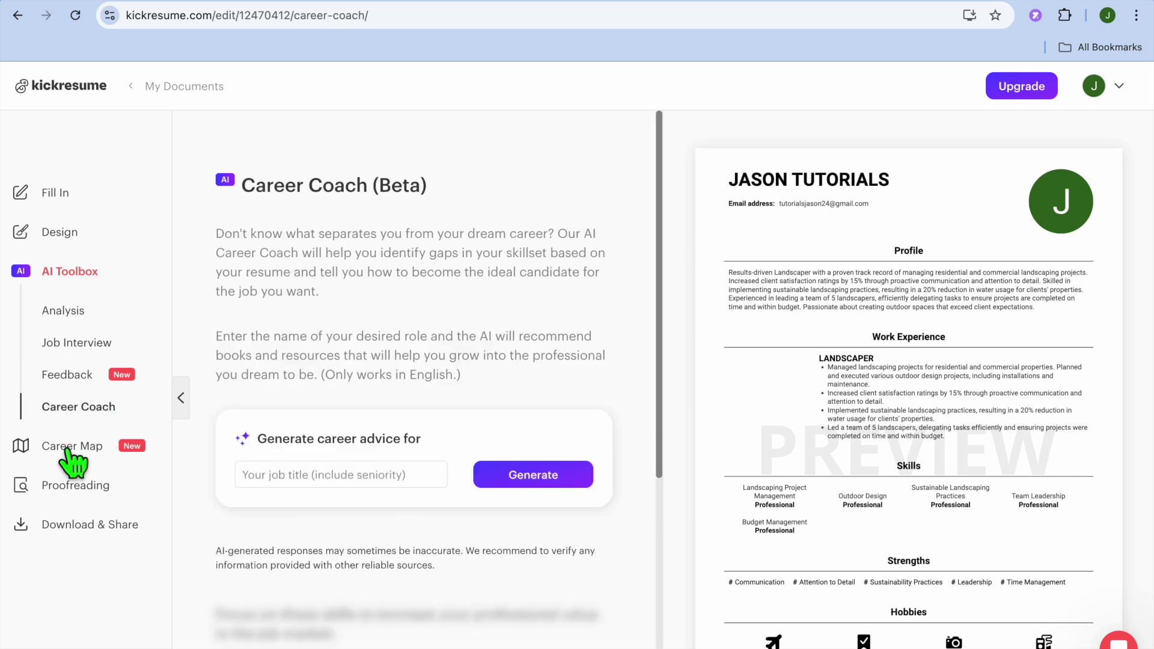
pyautogui.click(99, 526)
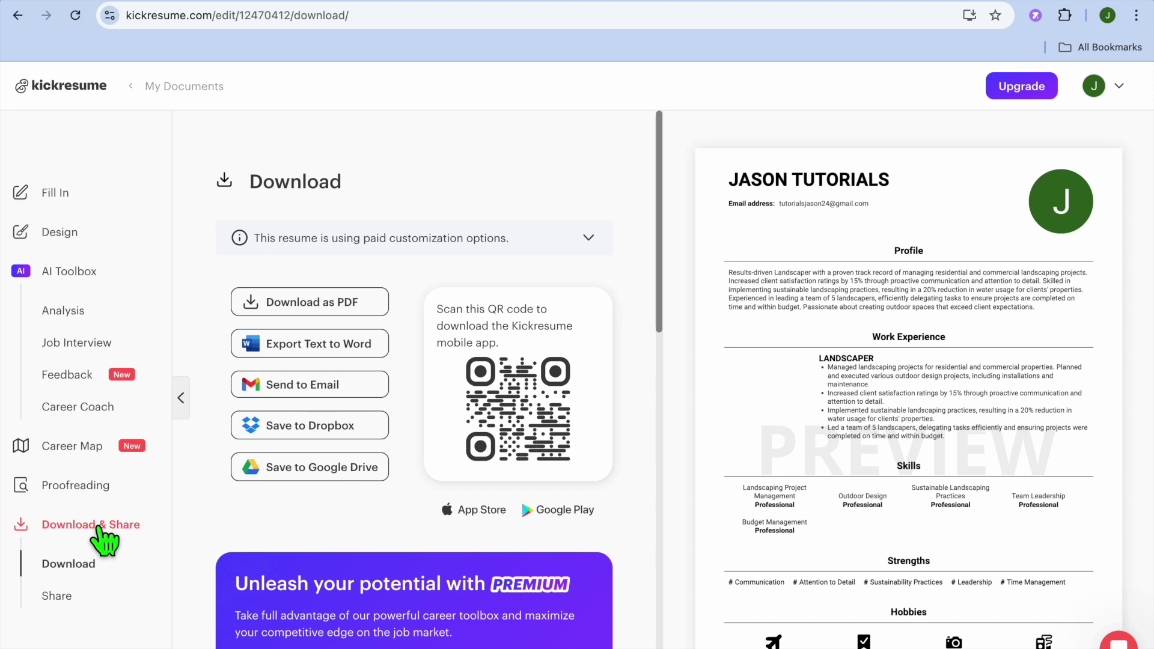
# Scroll through the PDF, Word, email, Dropbox and Google Drive export options.
pyautogui.scroll(-2, 349, 521)
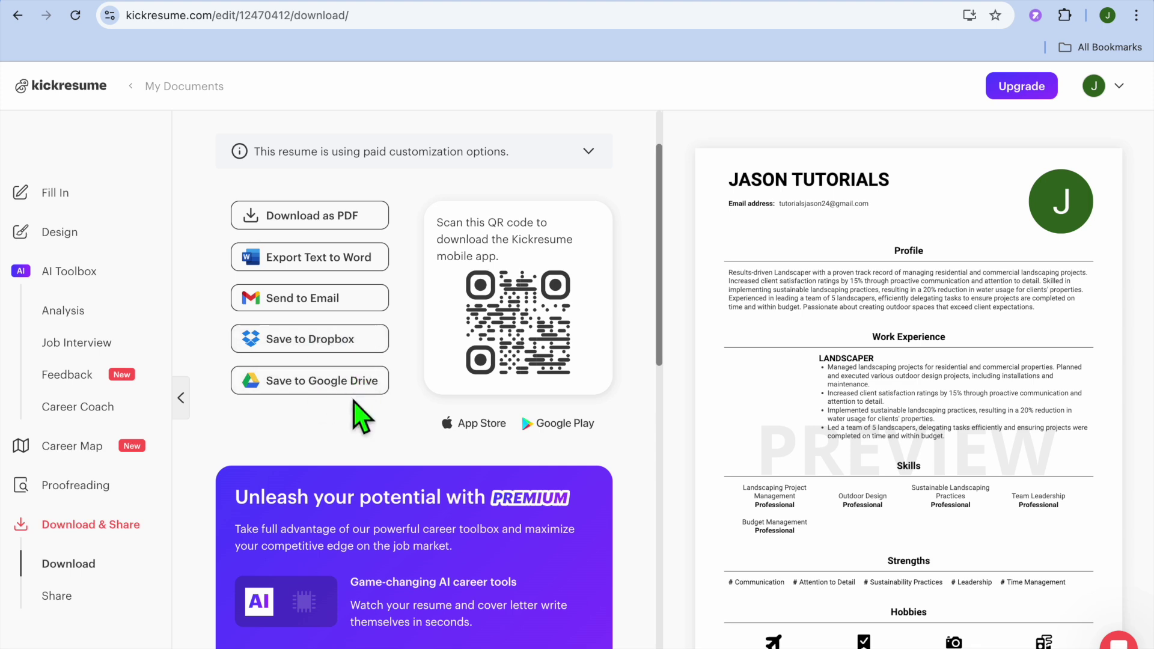
# Download the resume as a free-copy PDF, converting it to free features without premium.
pyautogui.click(341, 220)
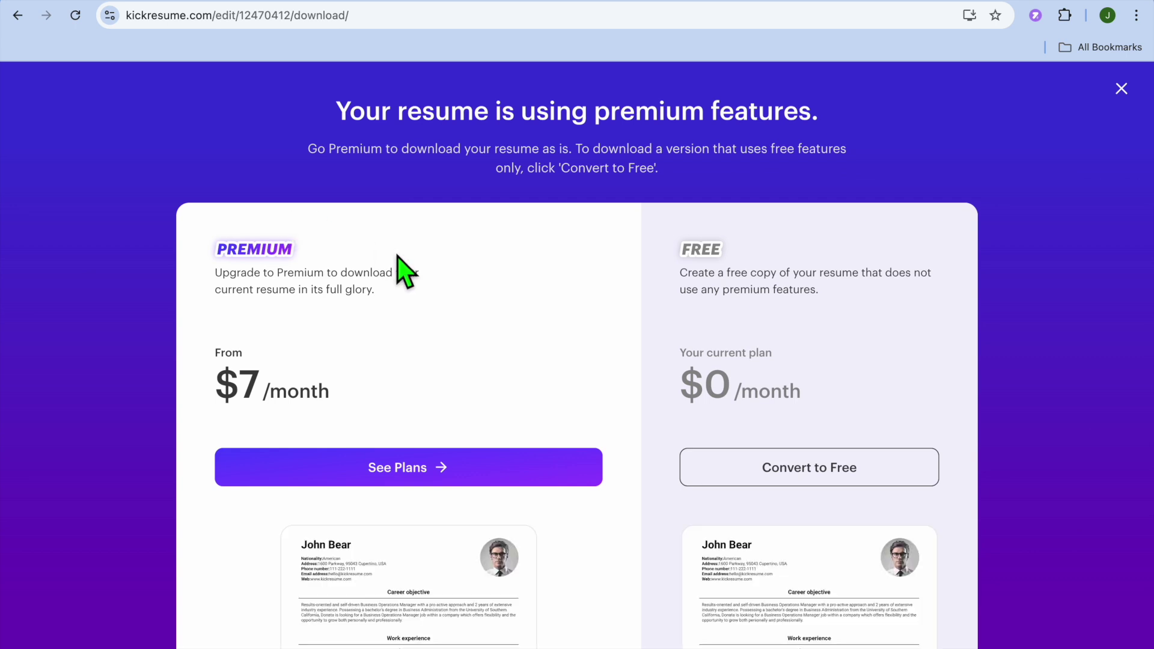
pyautogui.scroll(-1, 718, 292)
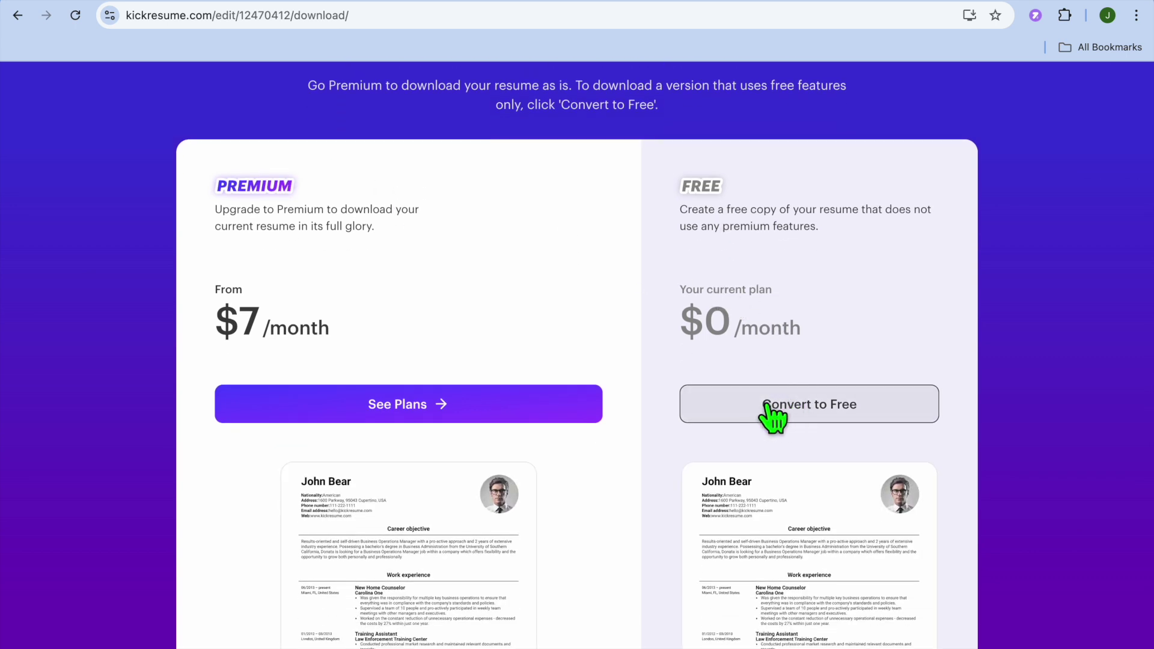
pyautogui.click(773, 417)
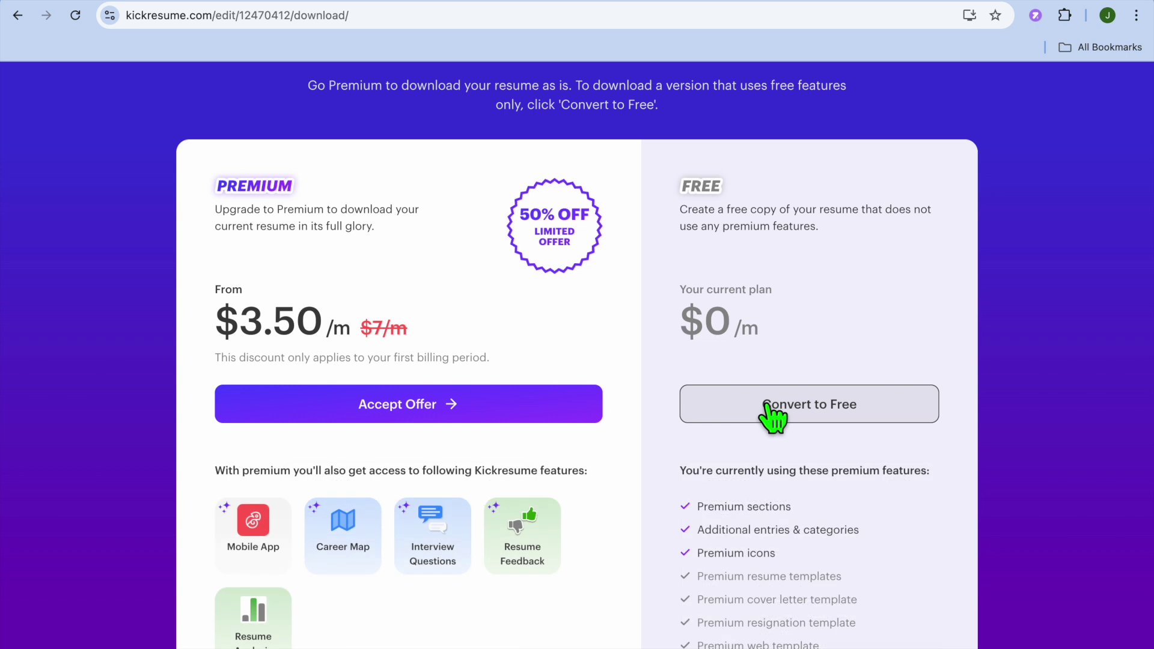
pyautogui.scroll(-3, 773, 417)
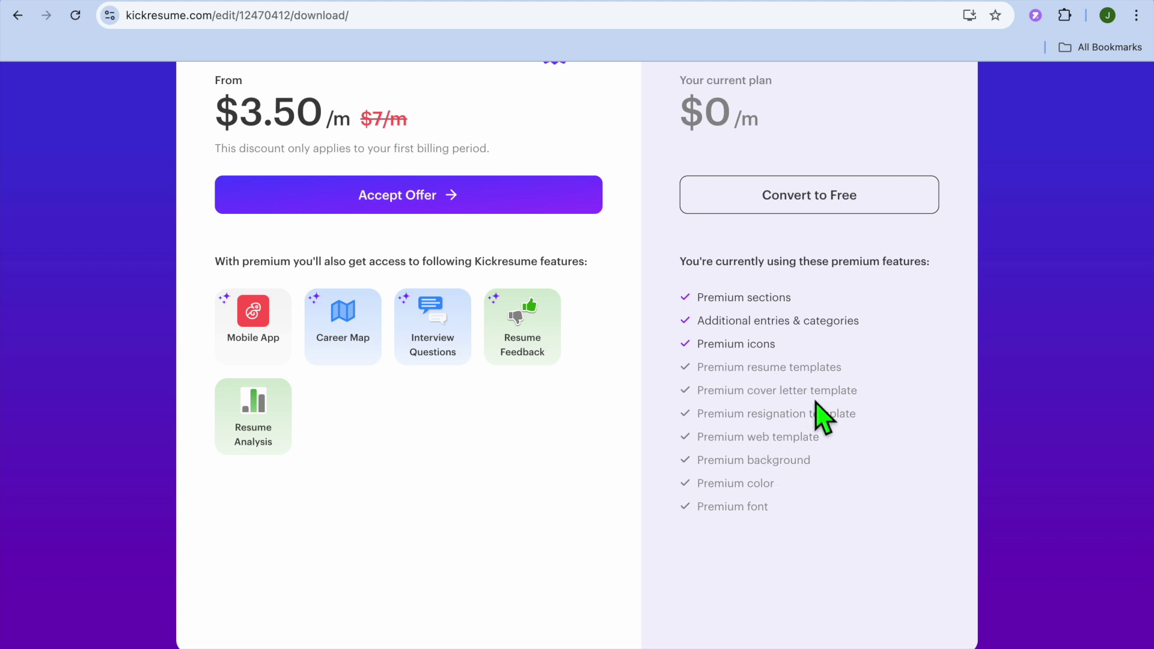
pyautogui.click(801, 205)
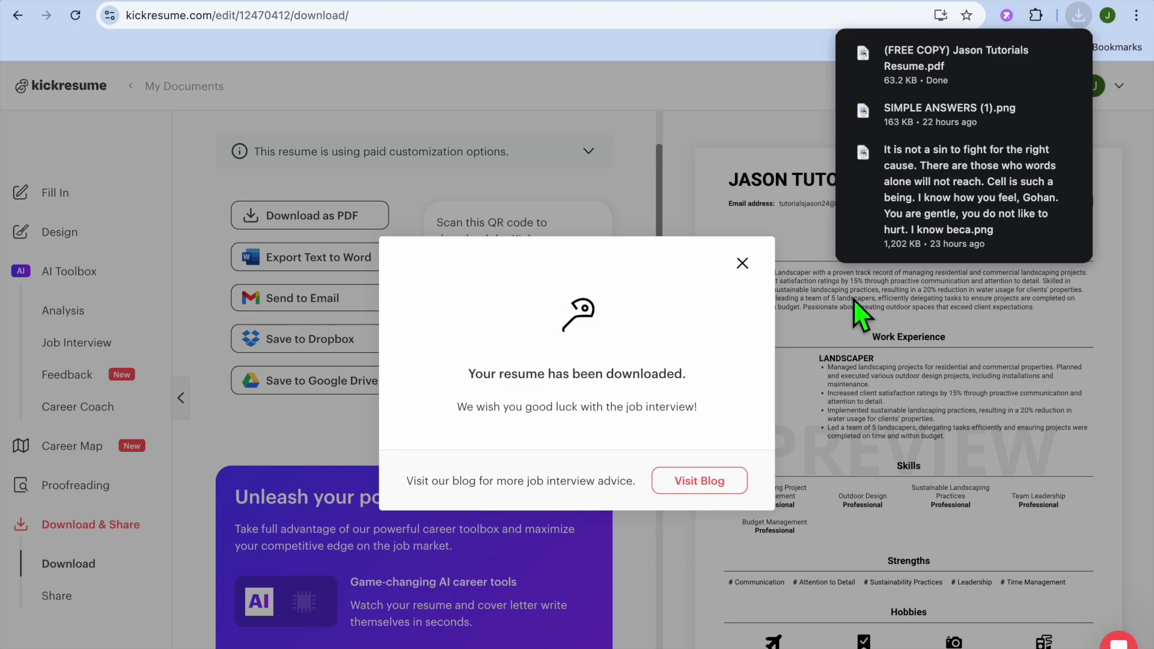
# Open the downloaded free-copy resume PDF and scroll through its profile, experience and skills.
pyautogui.click(958, 55)
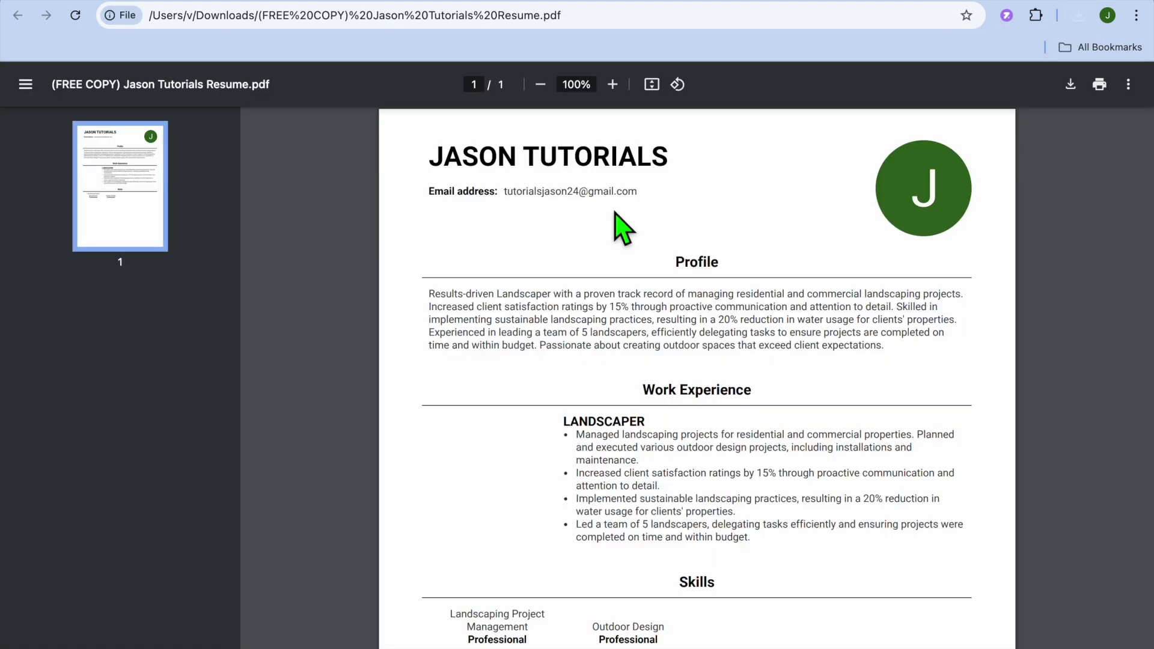
pyautogui.scroll(-5, 623, 227)
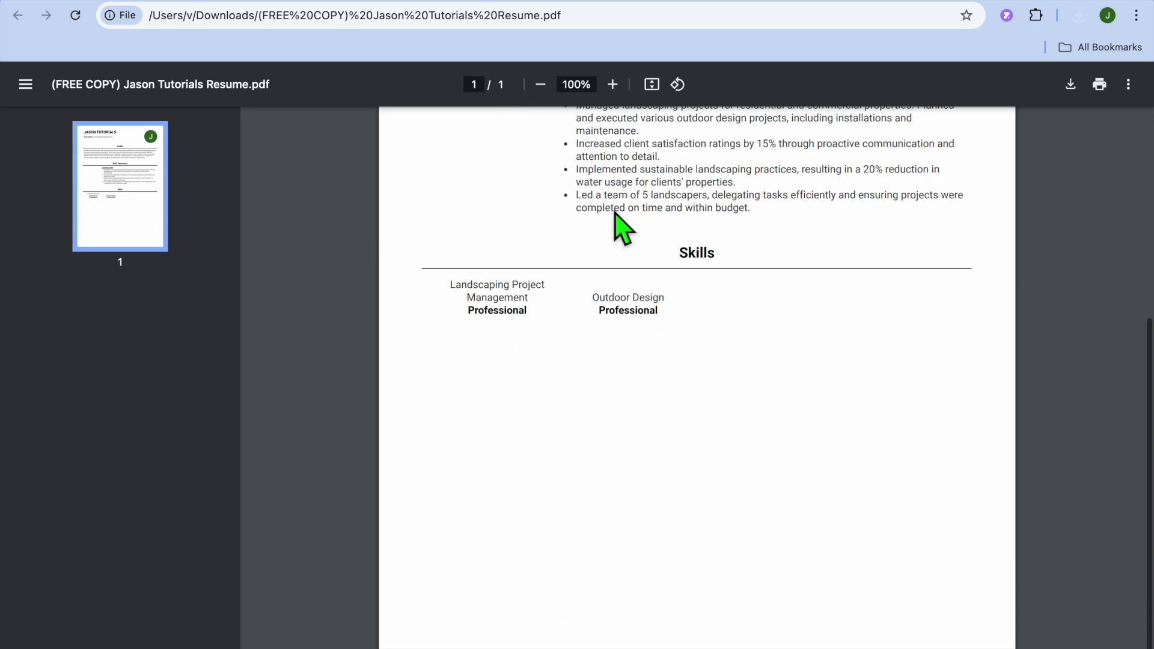
pyautogui.scroll(5, 622, 227)
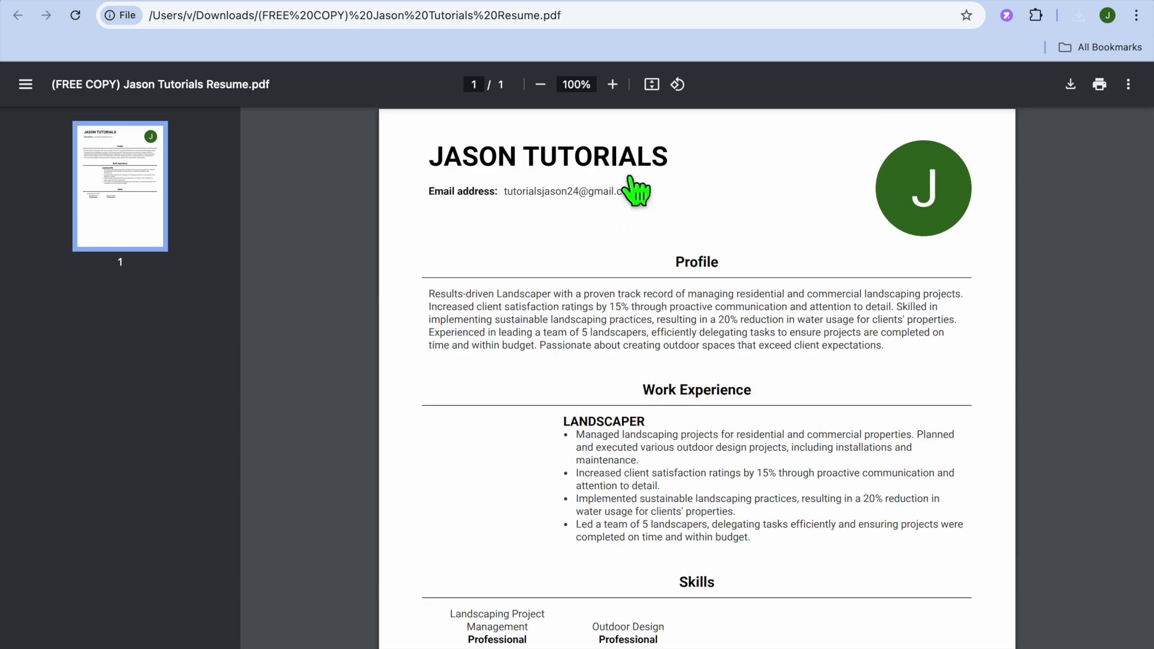
pyautogui.scroll(-4, 680, 395)
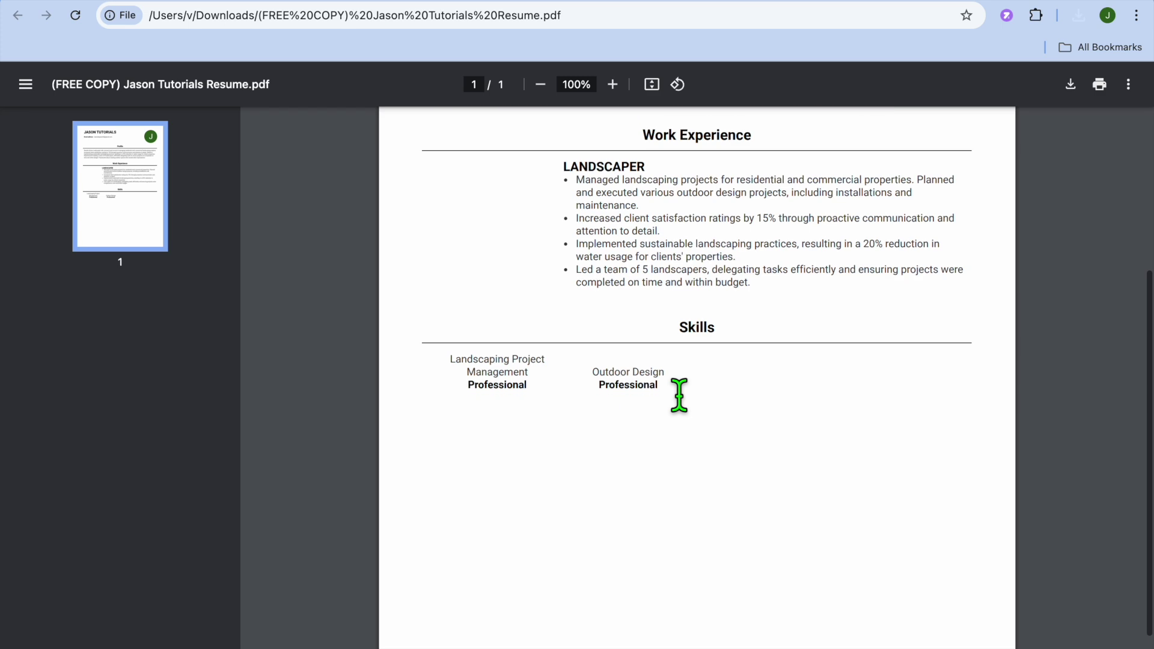
pyautogui.scroll(4, 679, 395)
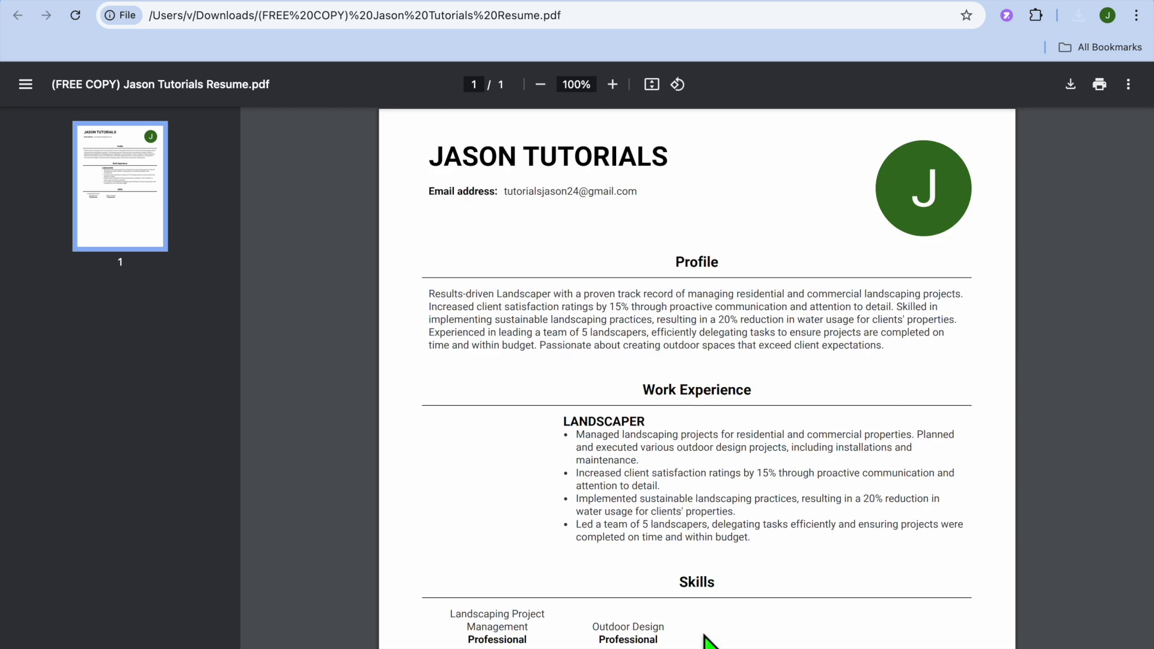
pyautogui.scroll(-5, 719, 600)
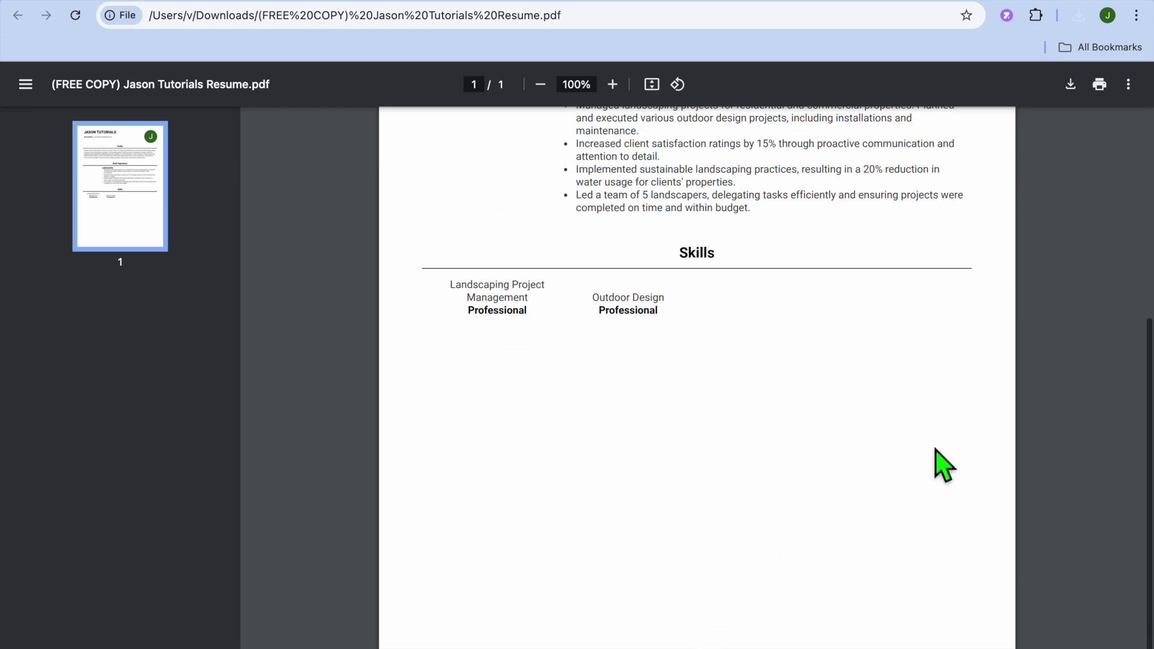